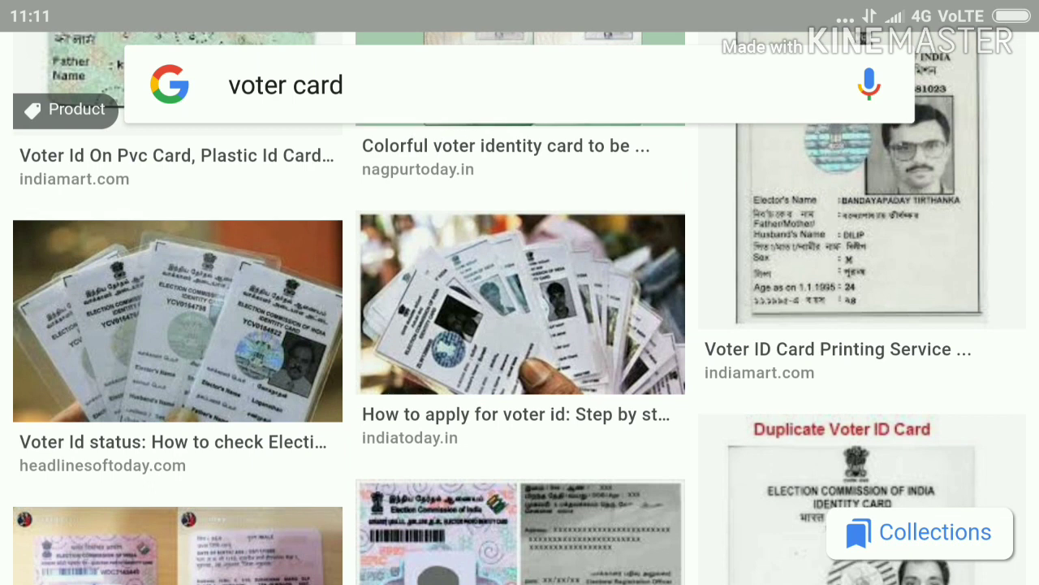
Step: View the headlinesoftoday voter ID image full size, then scroll through the results
click(178, 321)
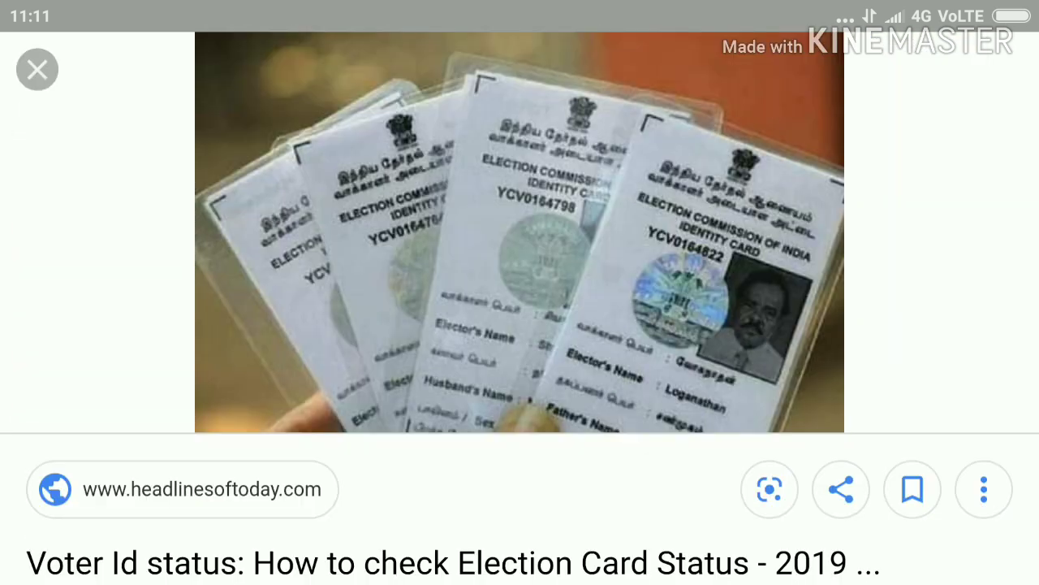
click(36, 69)
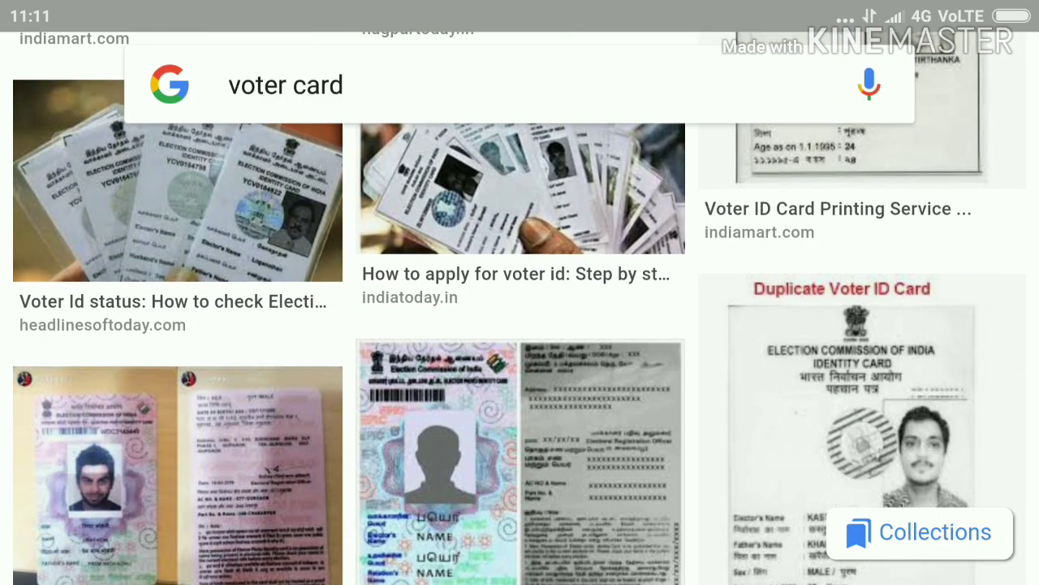
scroll(520, 324, down, 10)
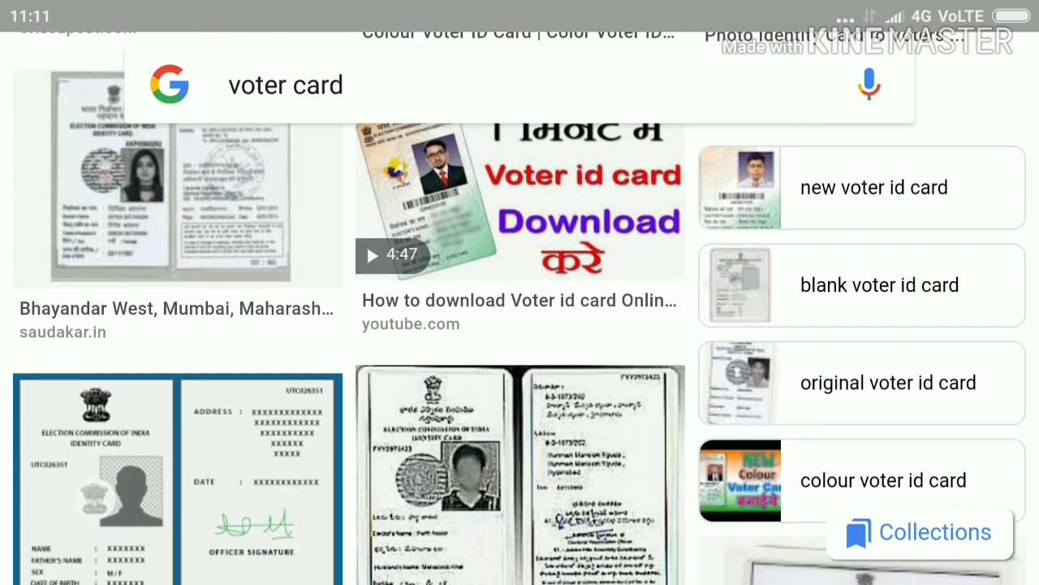
scroll(520, 325, down, 6)
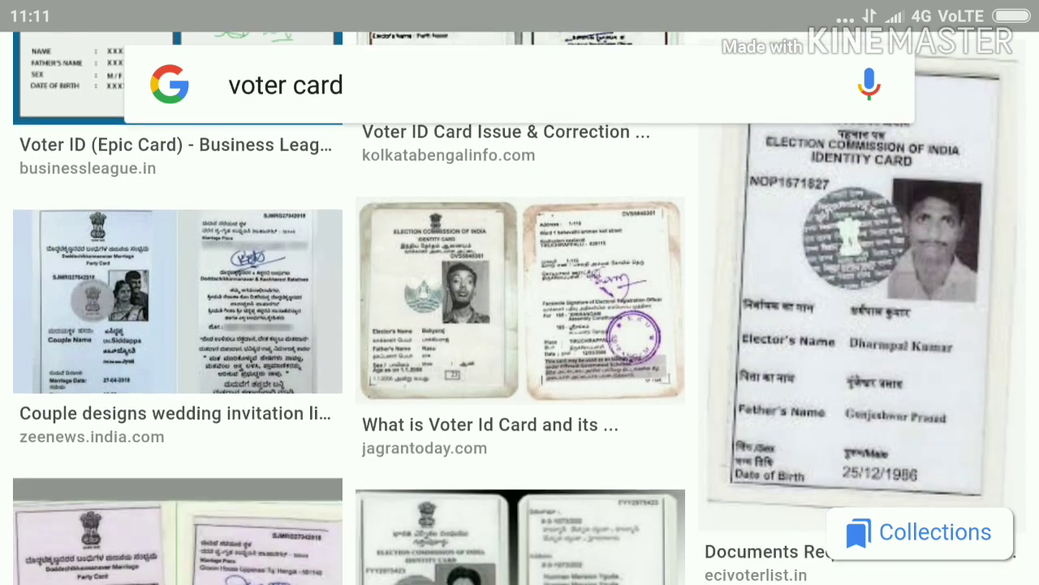
scroll(520, 325, up, 3)
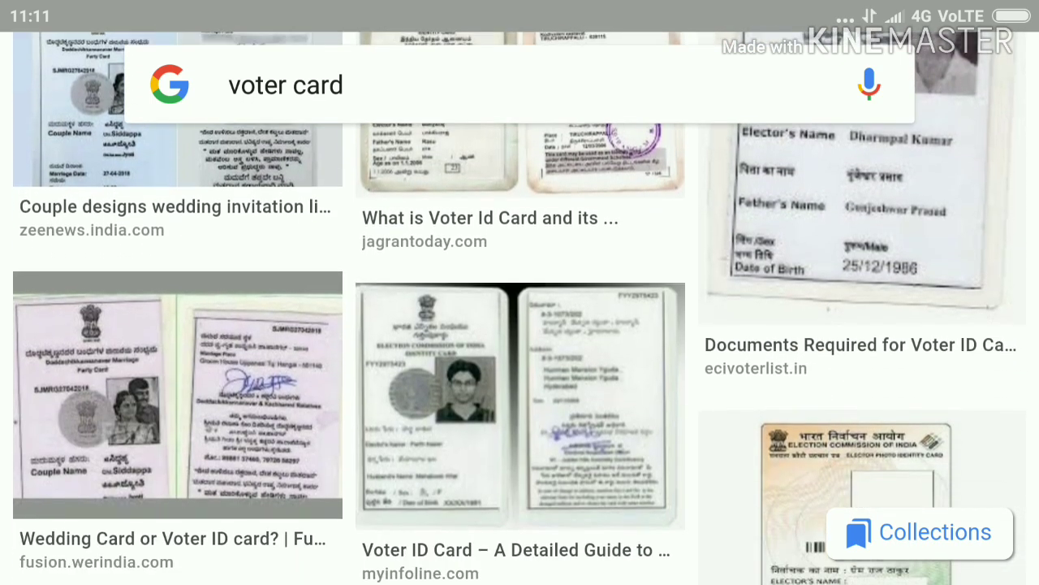
scroll(520, 325, up, 8)
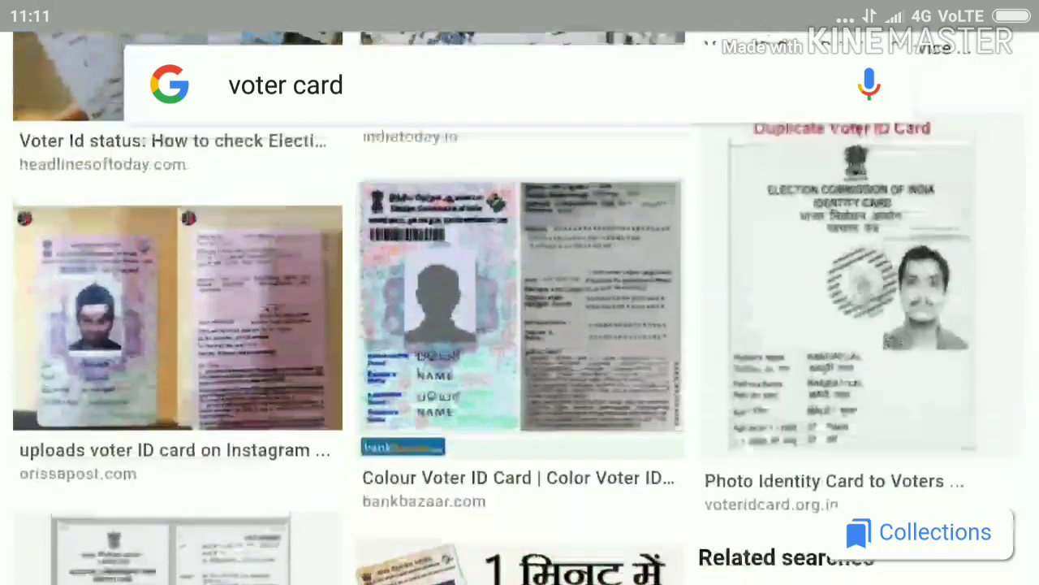
scroll(519, 325, down, 5)
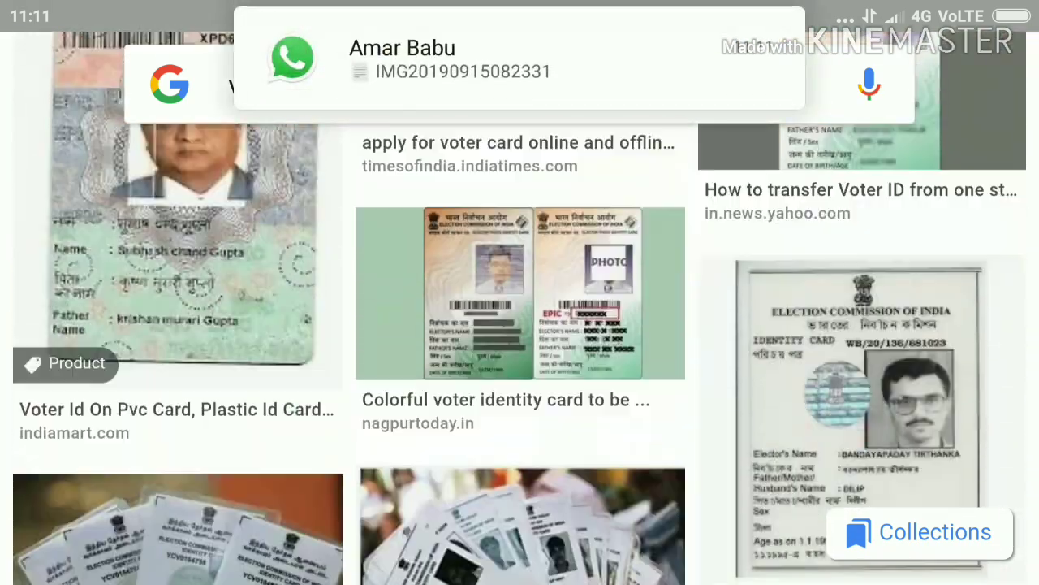
scroll(520, 325, down, 7)
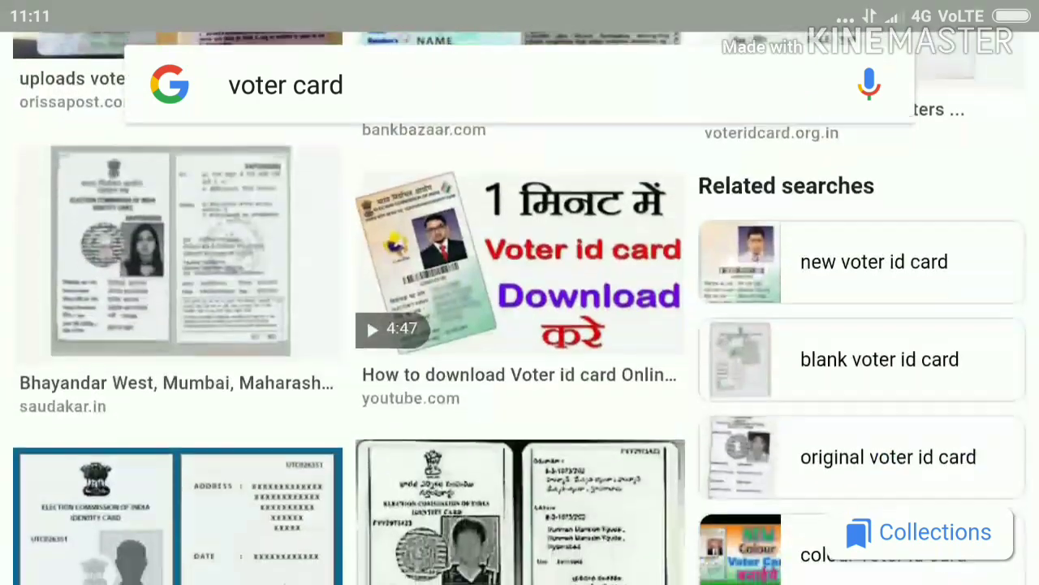
scroll(520, 324, down, 8)
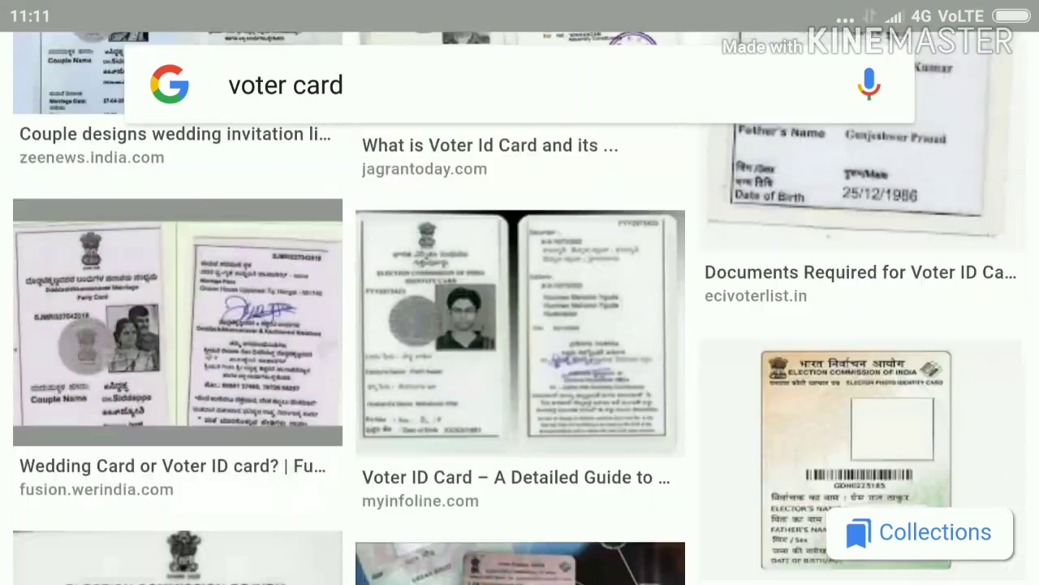
scroll(519, 325, down, 4)
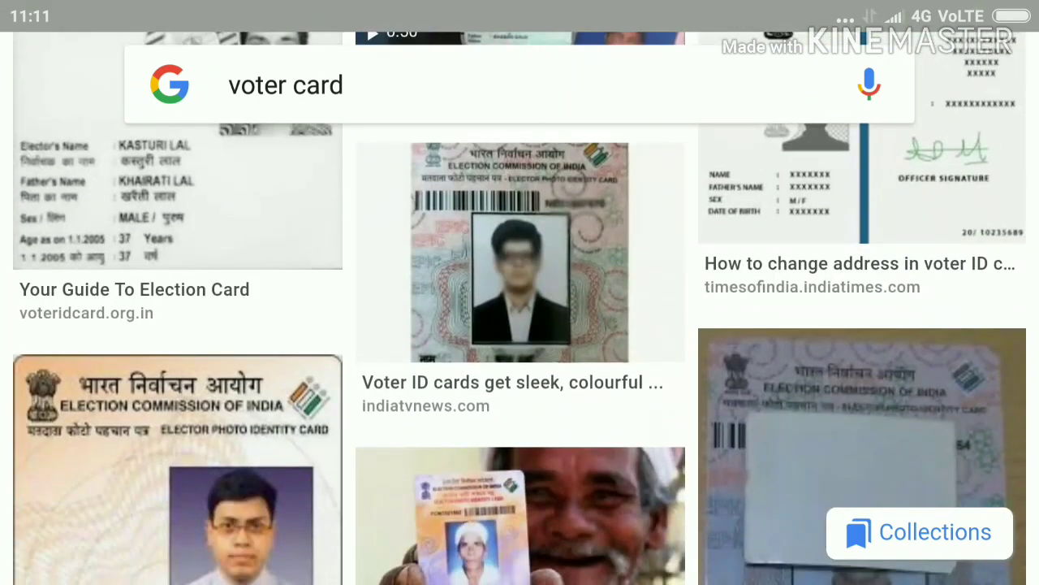
scroll(519, 325, down, 2)
scroll(520, 325, up, 6)
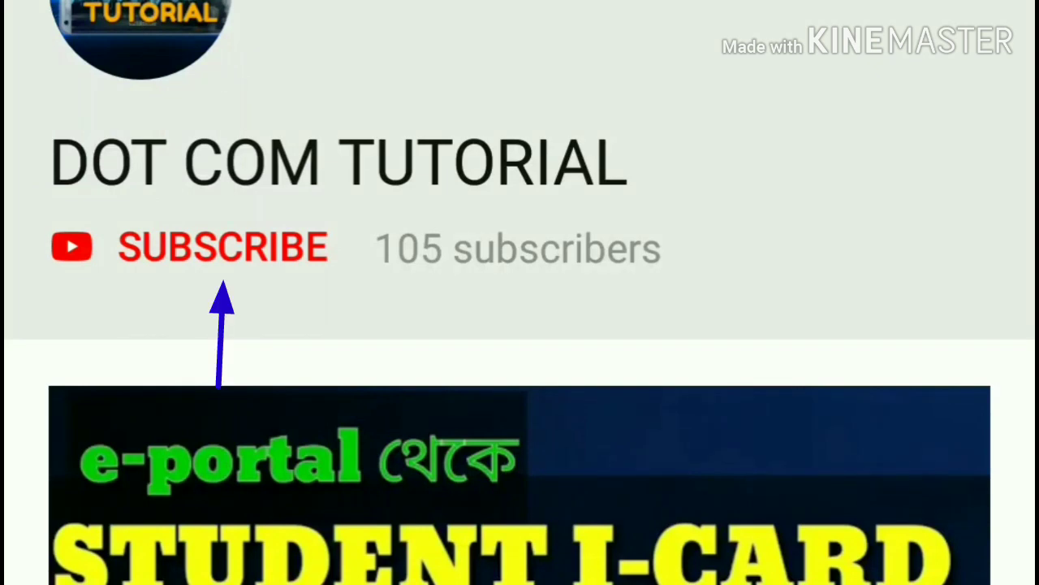
Step: Subscribe to DOT COM TUTORIAL and set its notification bell to All
click(223, 247)
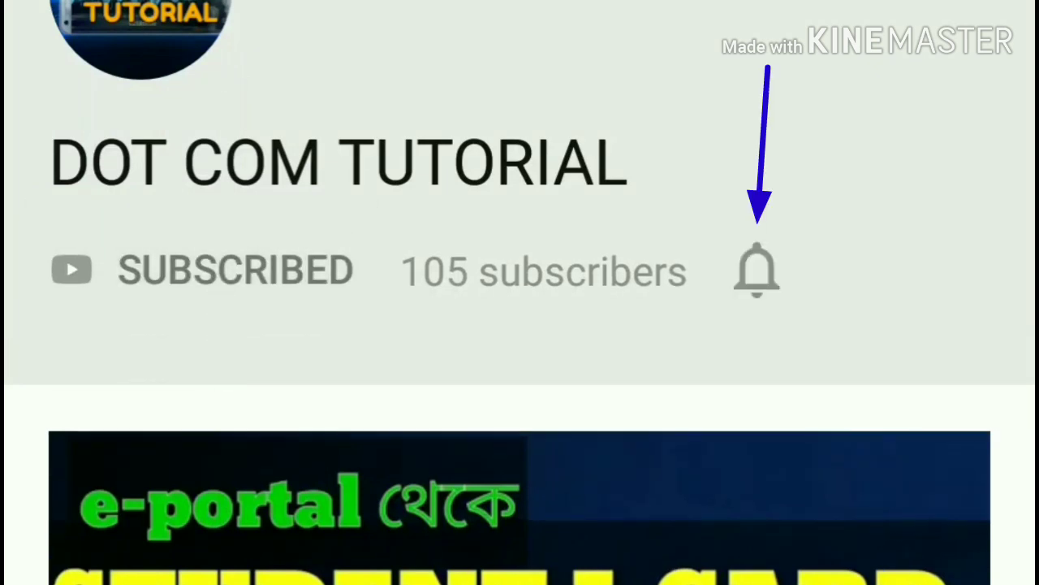
click(757, 271)
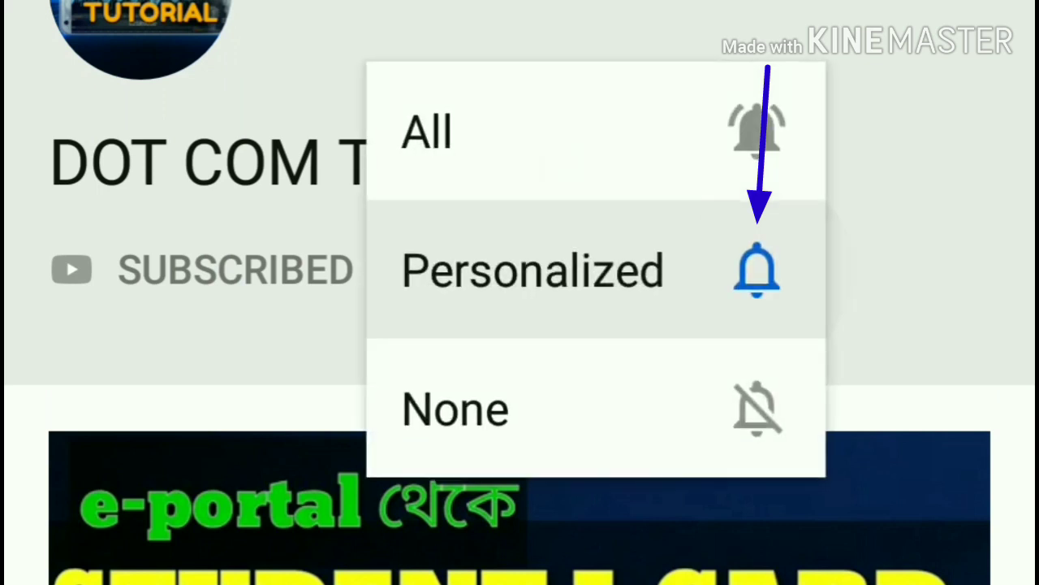
click(568, 131)
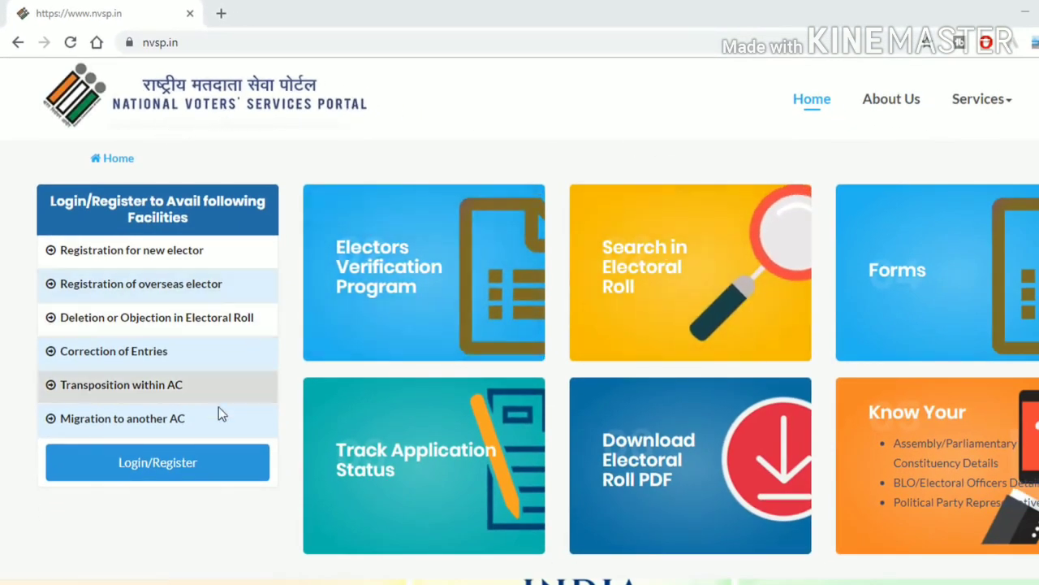
Step: Open the NVSP login page and follow the 'Register as a new user' link
click(163, 470)
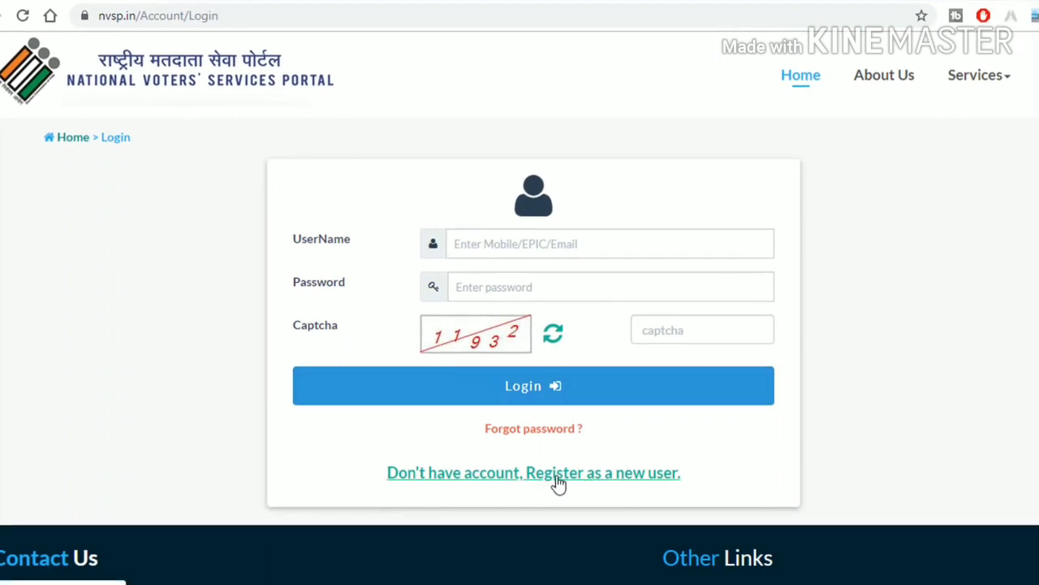
click(599, 481)
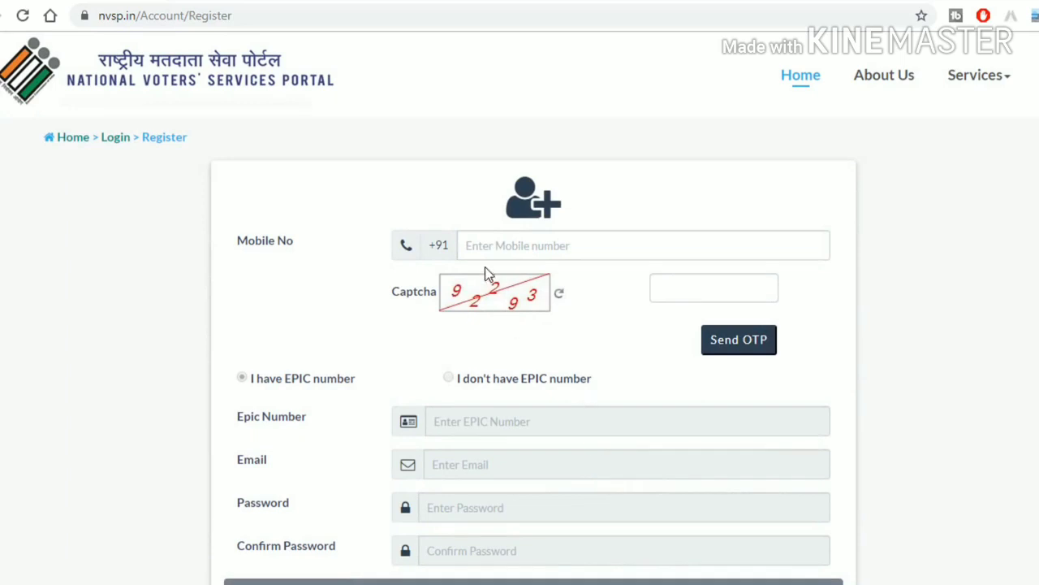
Step: Enter the mobile number and the captcha code, and request an OTP
click(493, 250)
scroll(493, 250, down, 2)
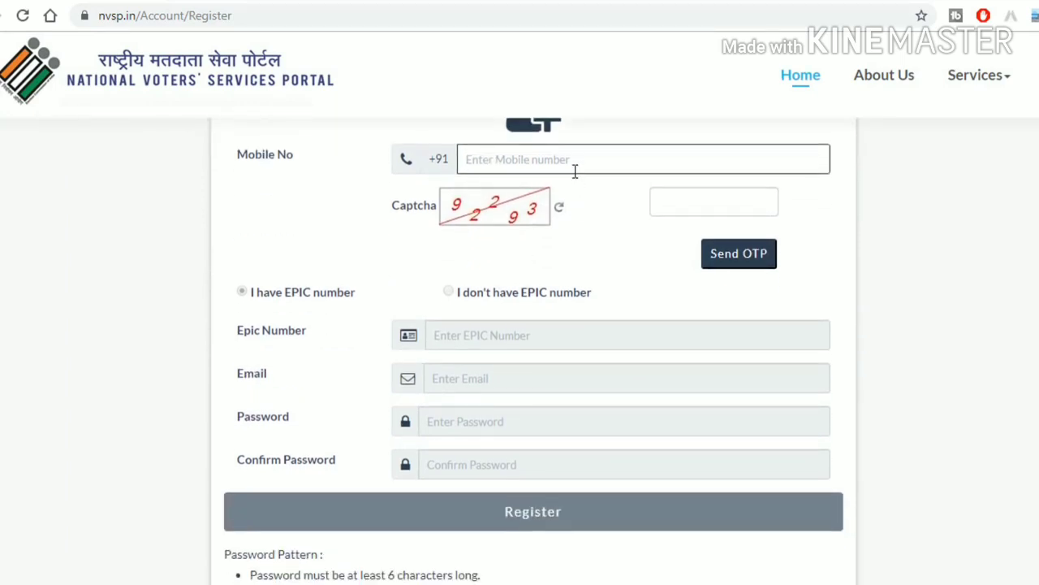
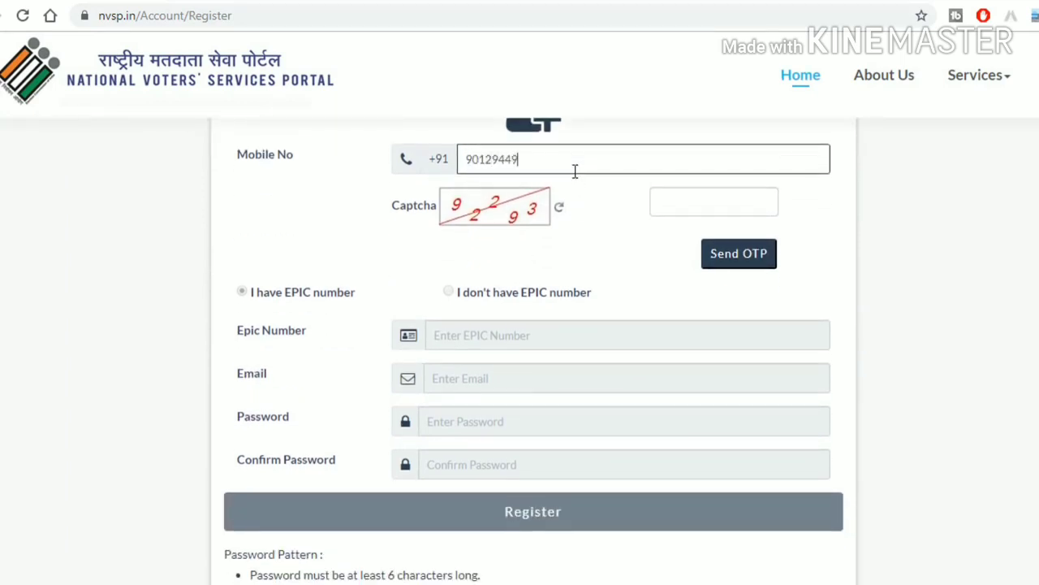
click(695, 201)
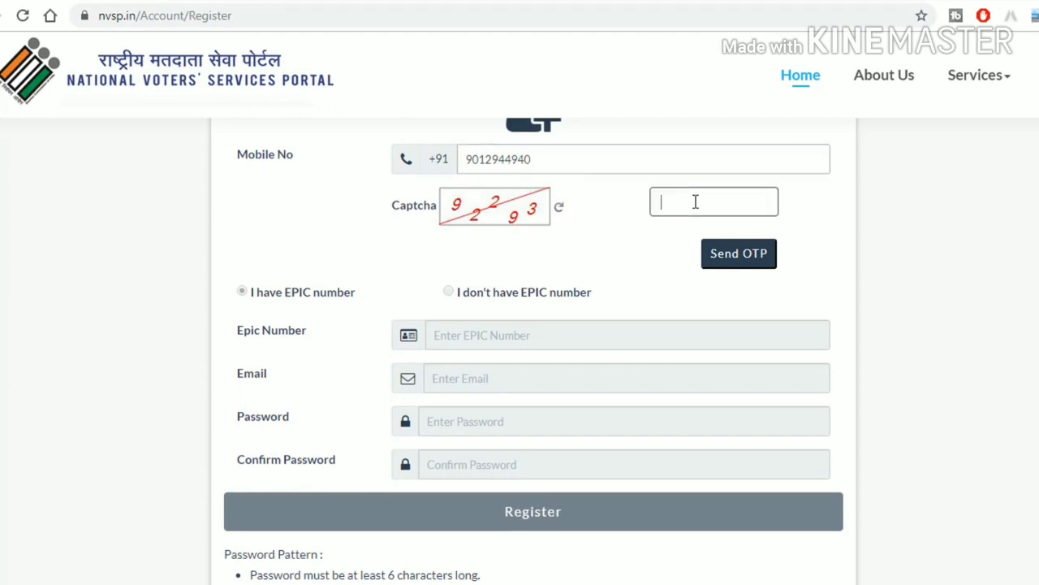
text(92293)
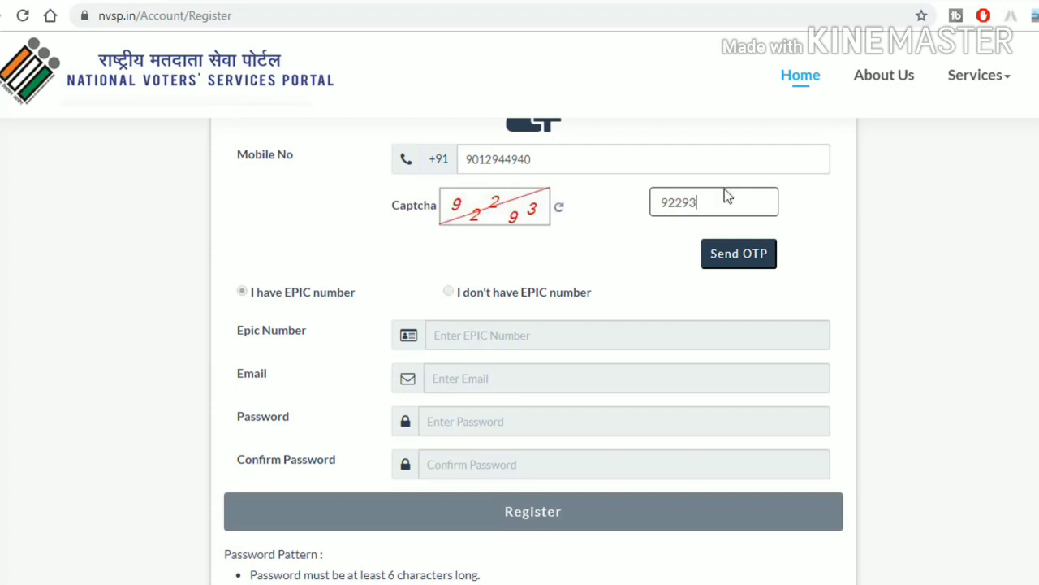
click(737, 255)
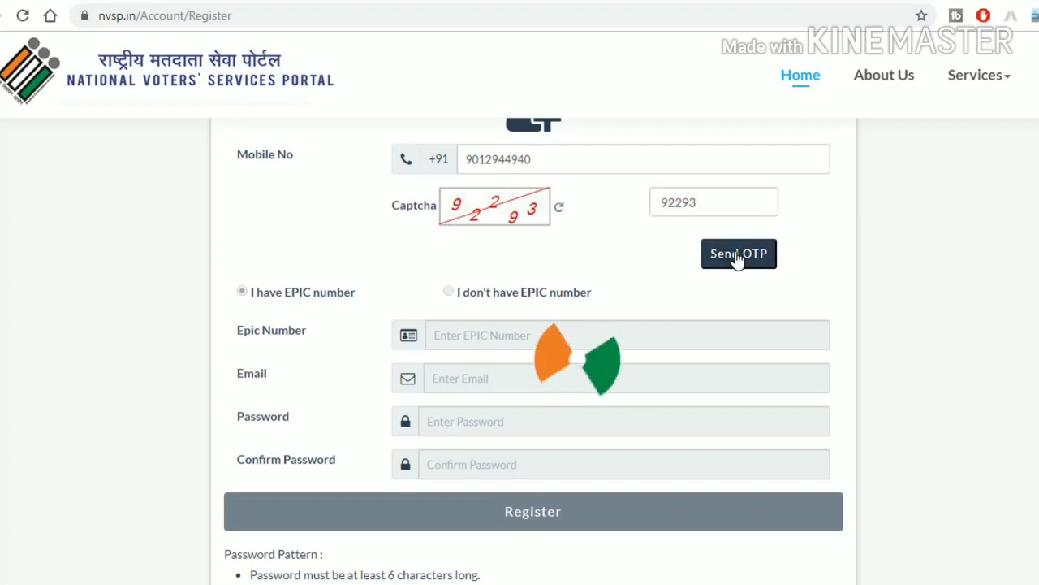
Step: Paste the received OTP and verify the mobile number
click(452, 271)
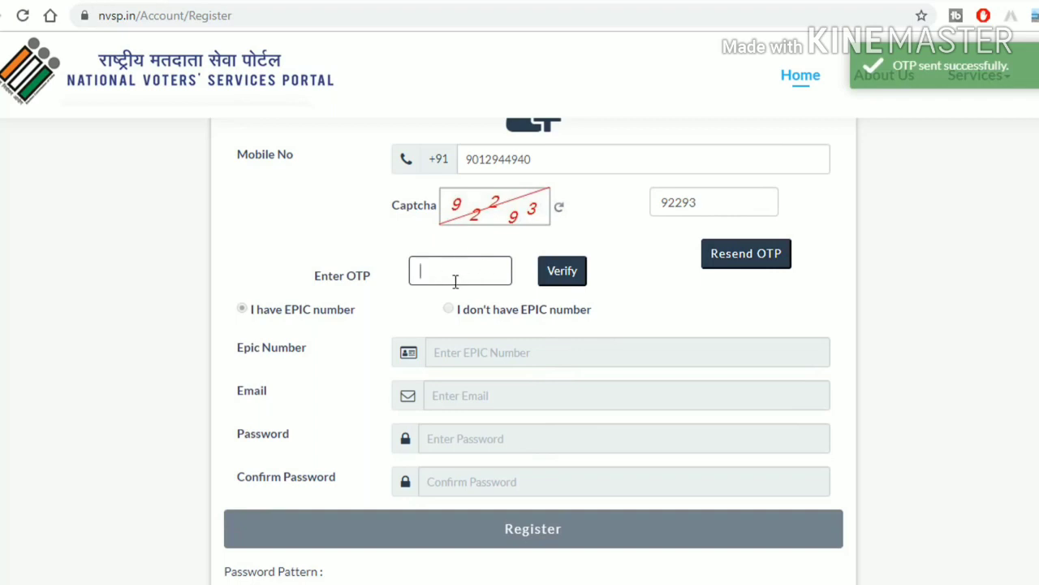
key(ctrl+v)
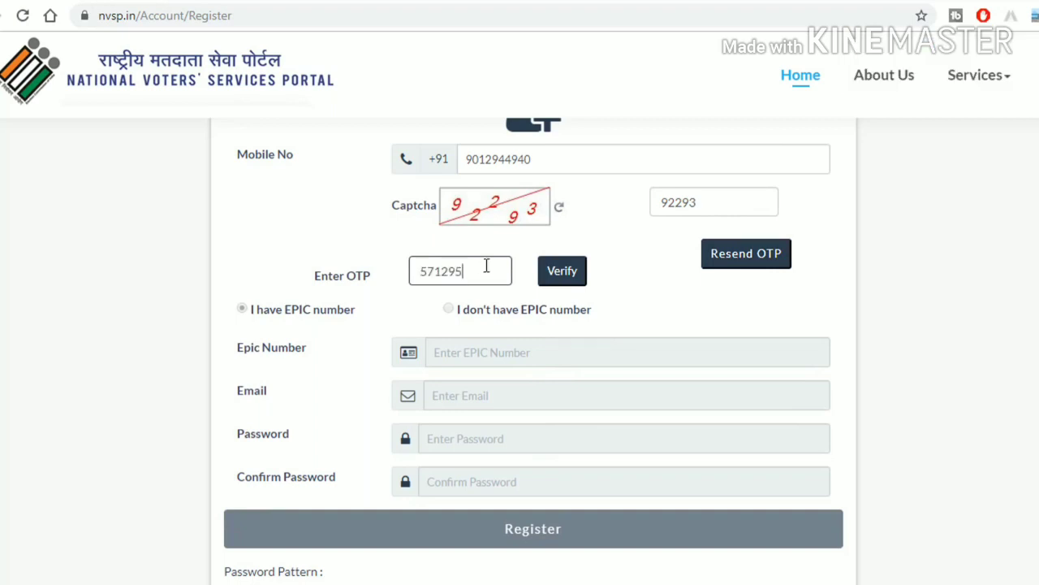
click(568, 276)
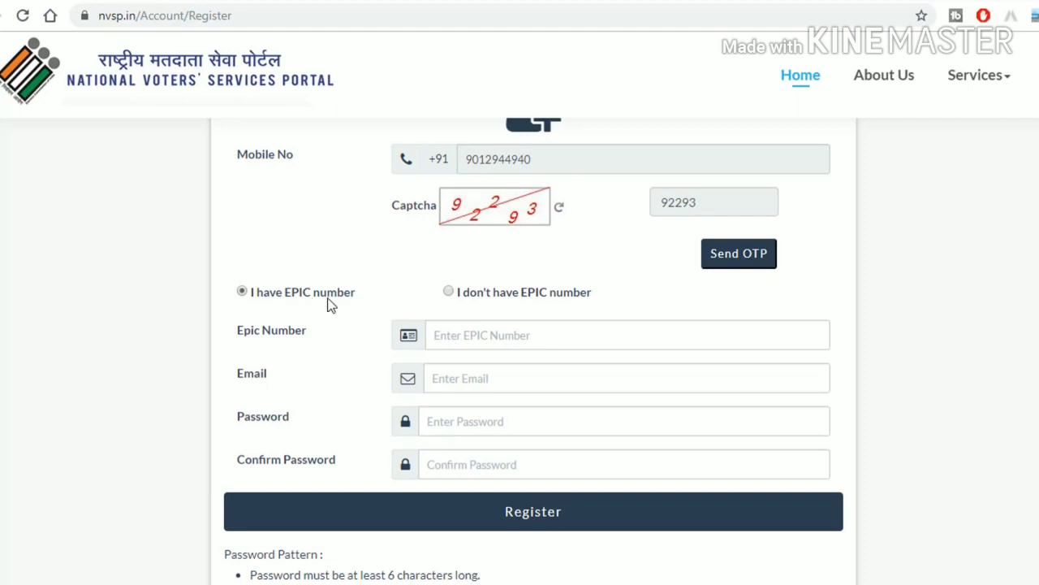
Step: Choose registration without an EPIC number and fill in the applicant's first name, last name and e-mail
click(450, 292)
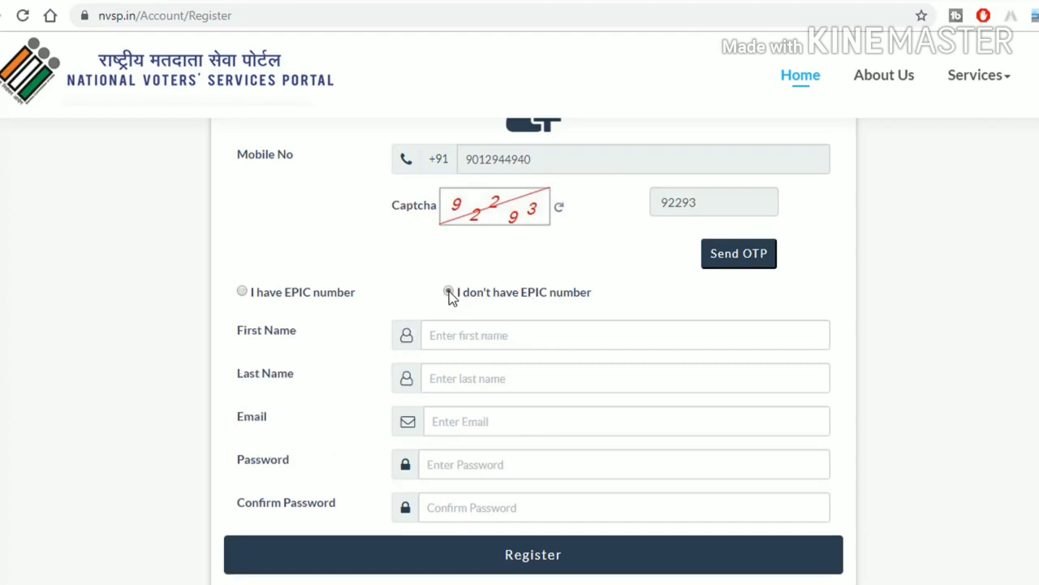
scroll(449, 296, down, 1)
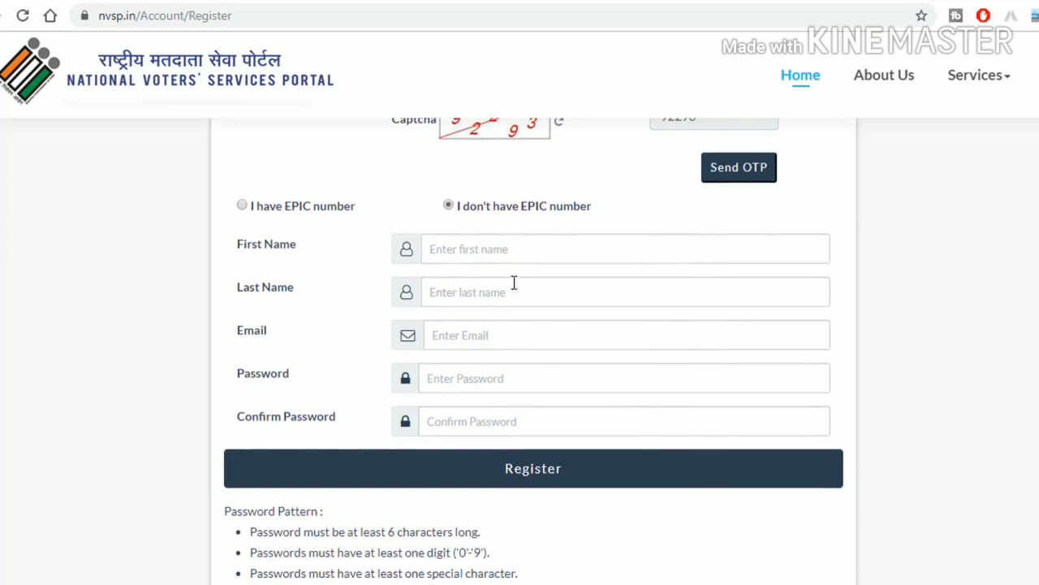
click(472, 254)
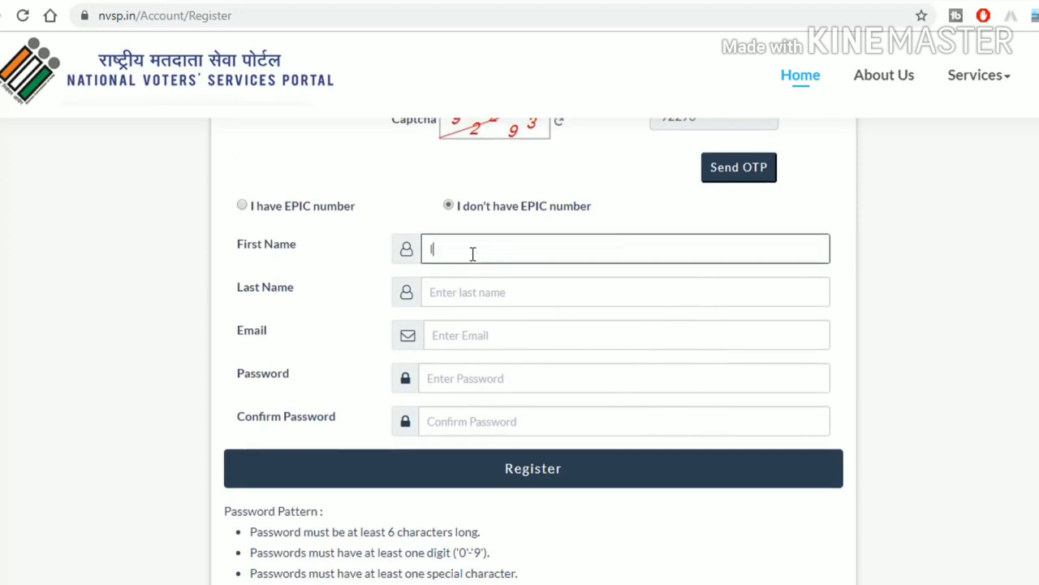
key(Tab)
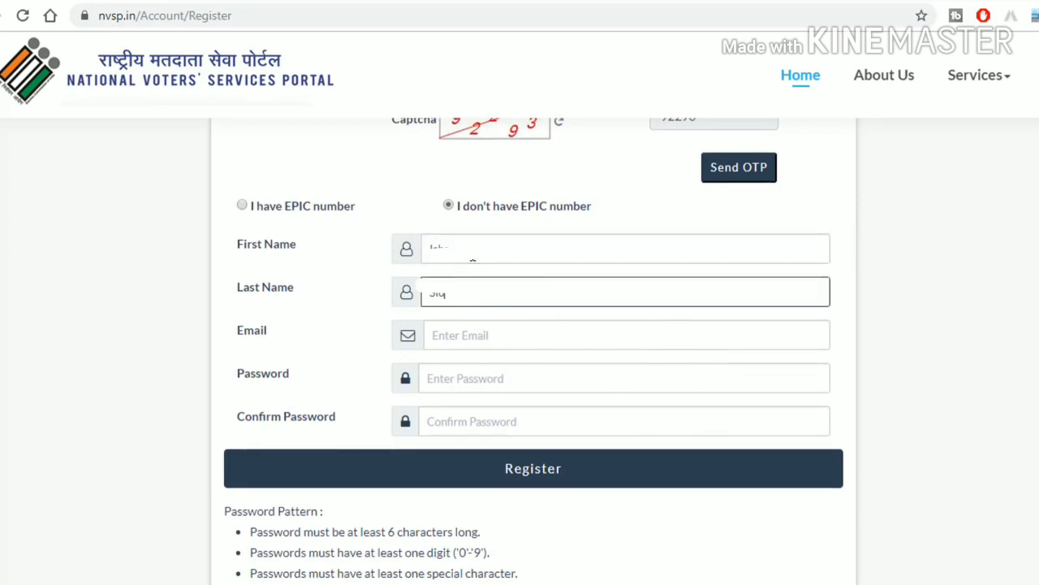
key(Tab)
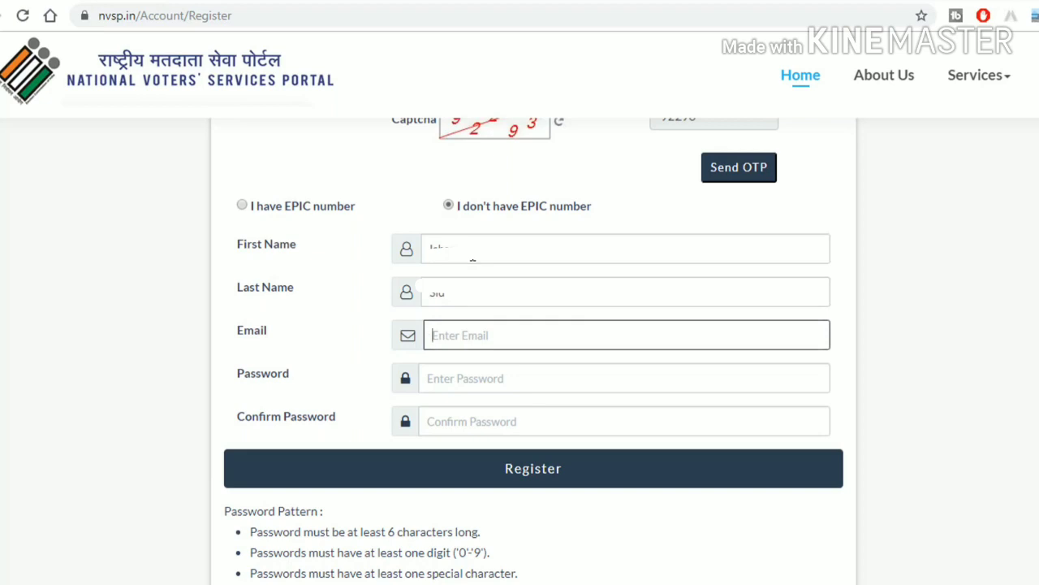
Step: Enter and confirm the account password, then submit the registration
key(Tab)
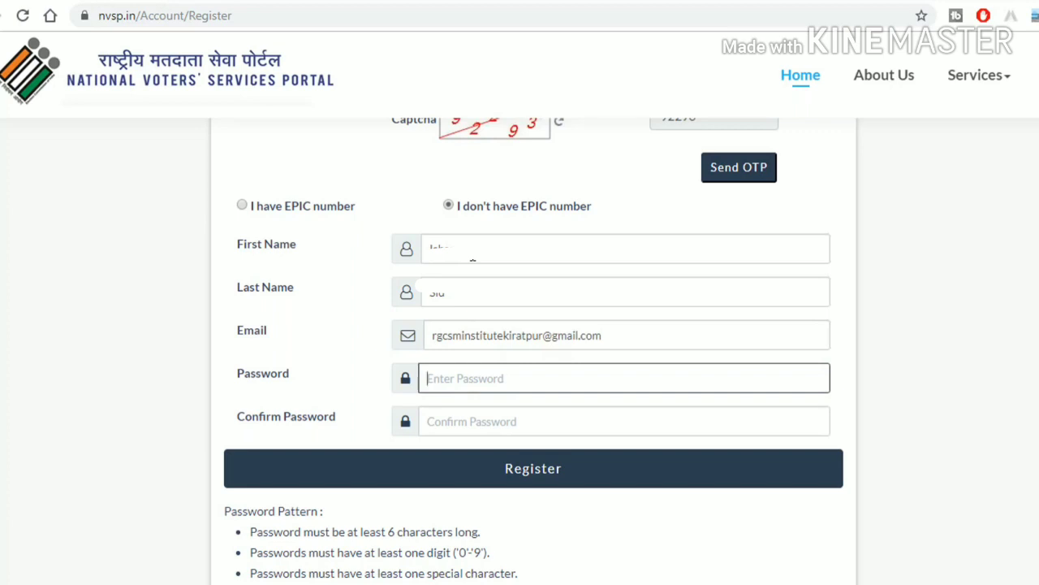
text(****)
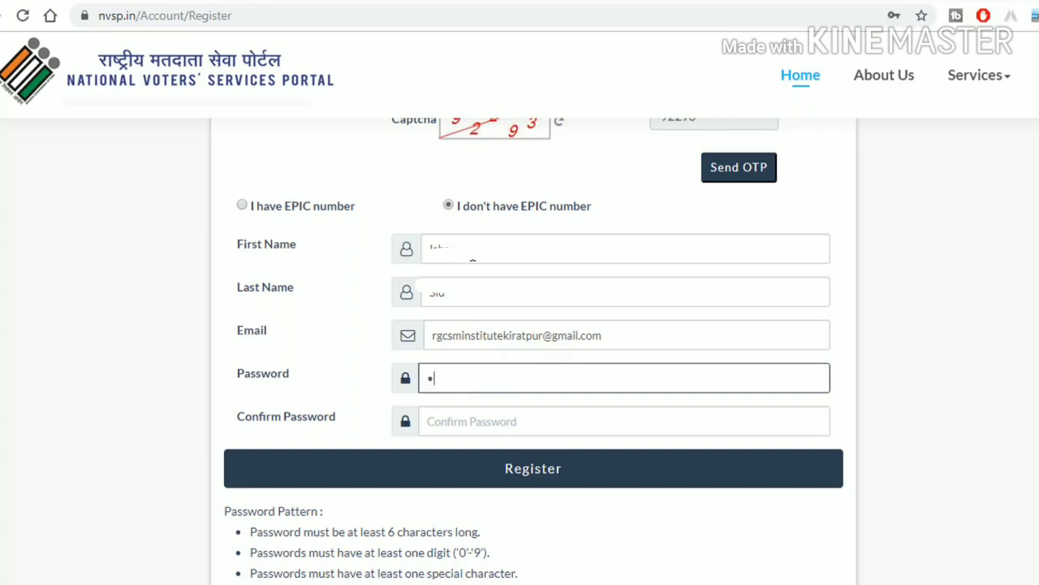
text(******)
click(448, 422)
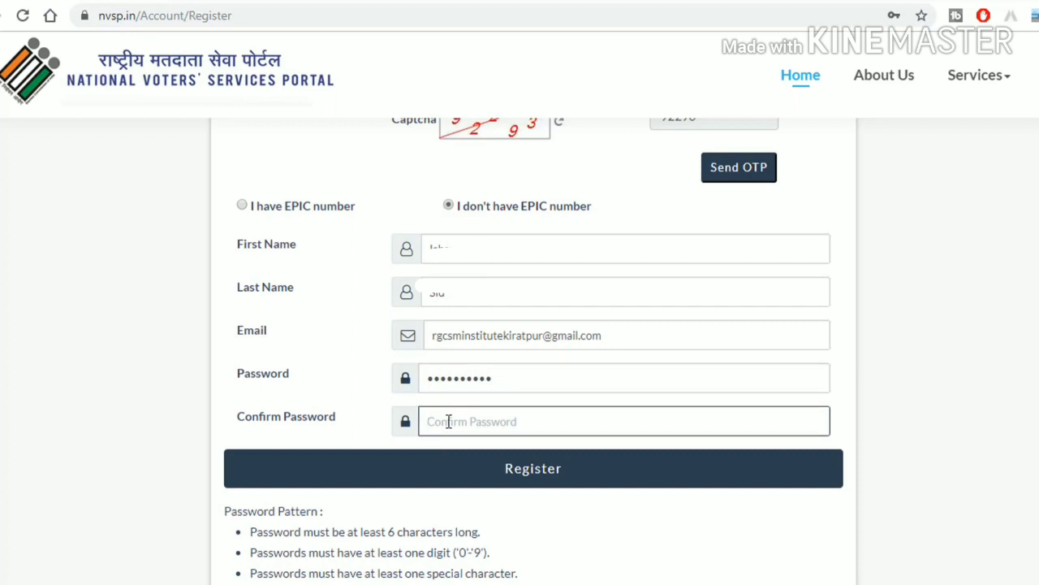
text(*****)
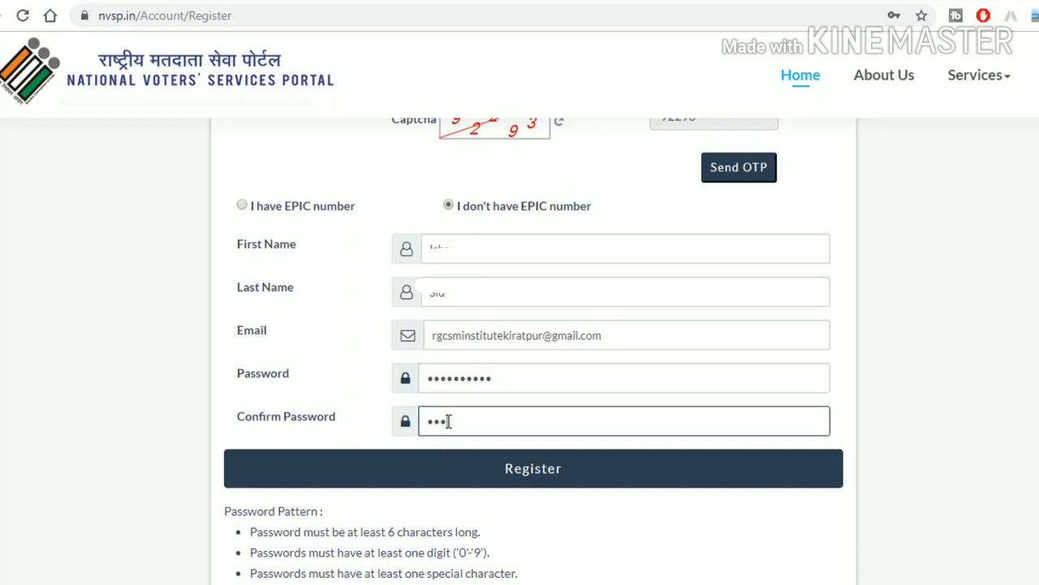
text(****)
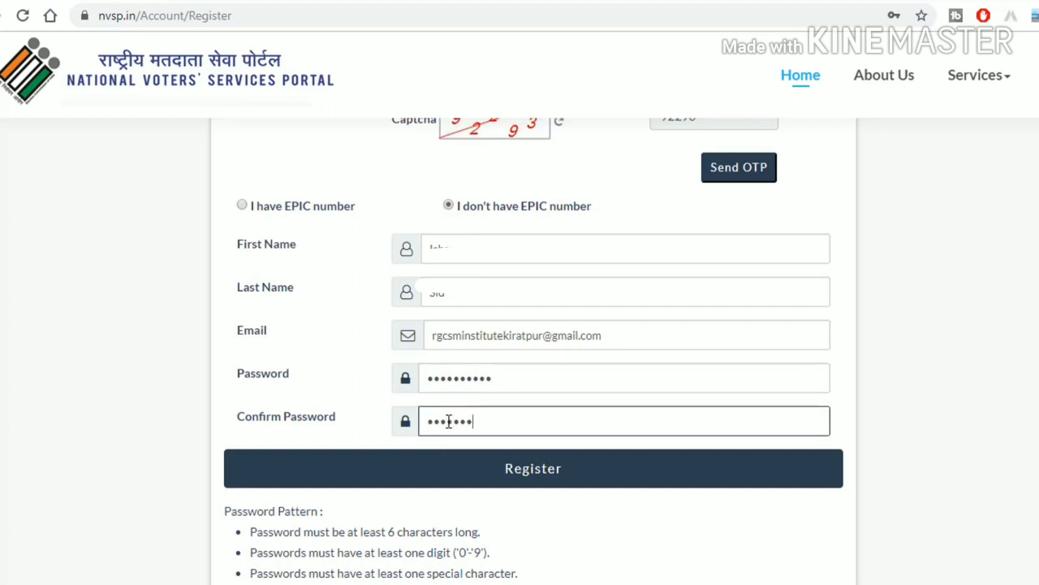
text(**)
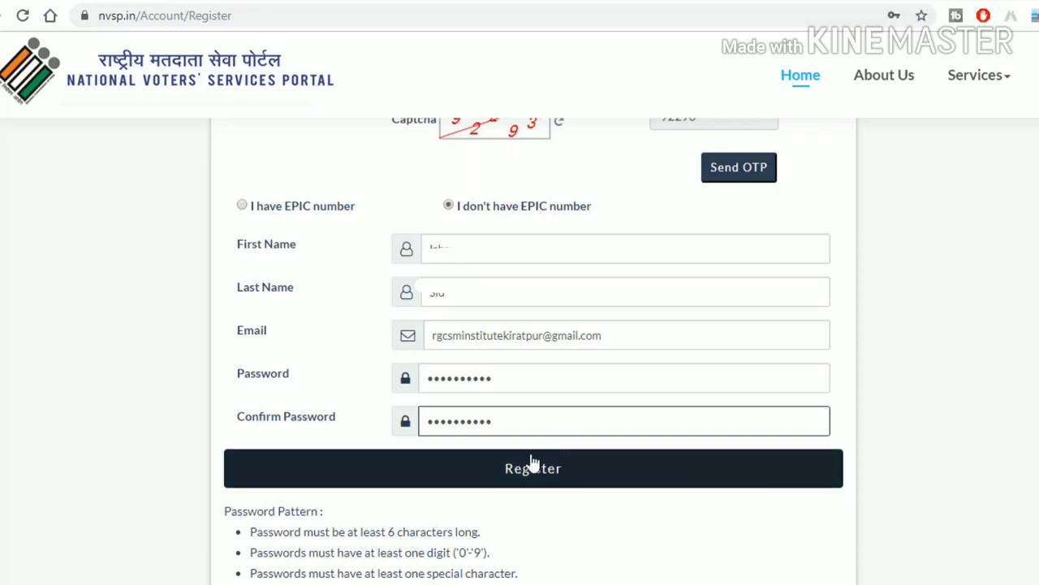
click(552, 479)
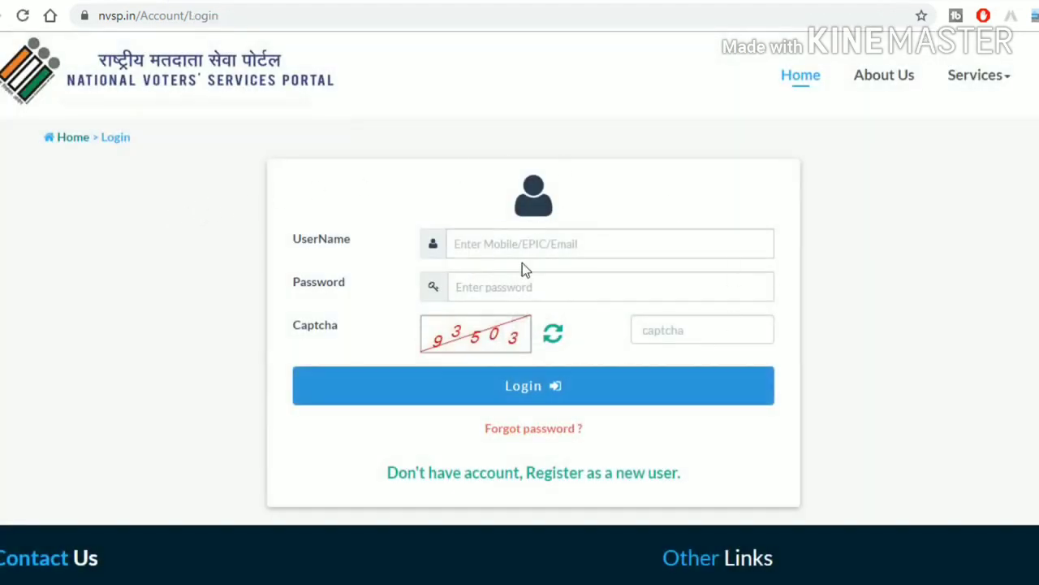
Step: Log in with the registered mobile number as username, the account password and the captcha code
click(508, 244)
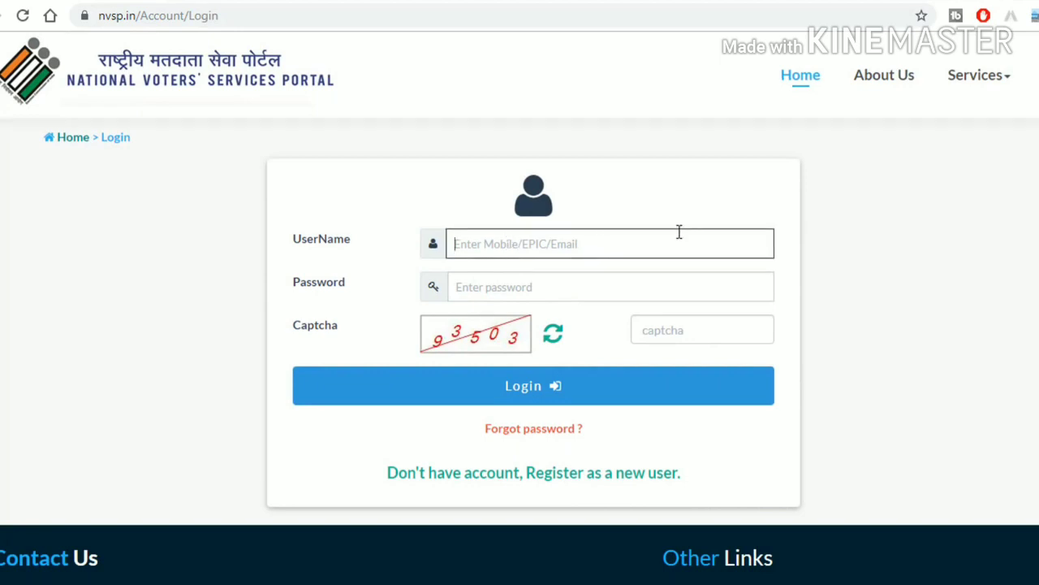
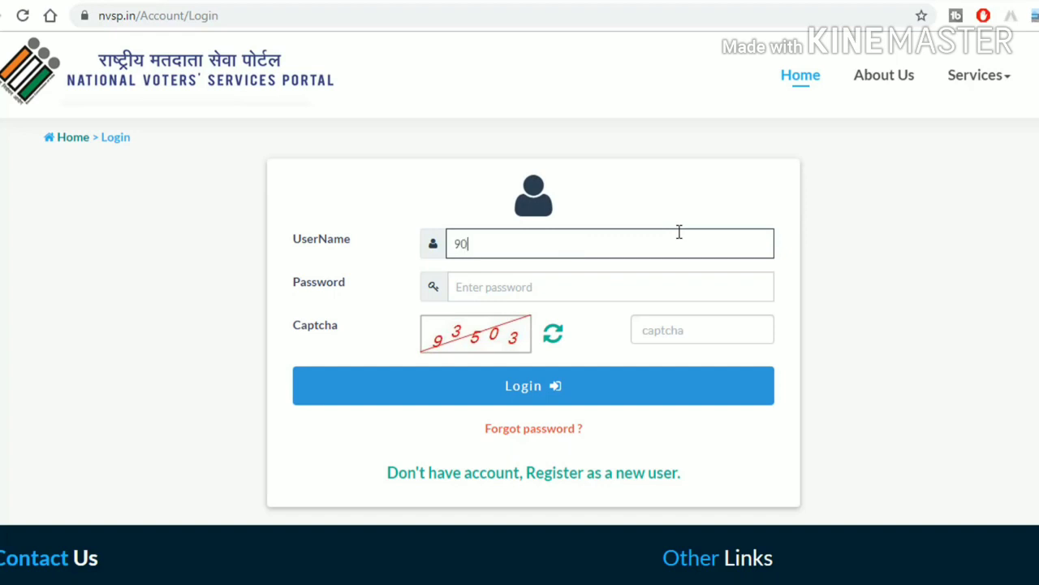
click(536, 299)
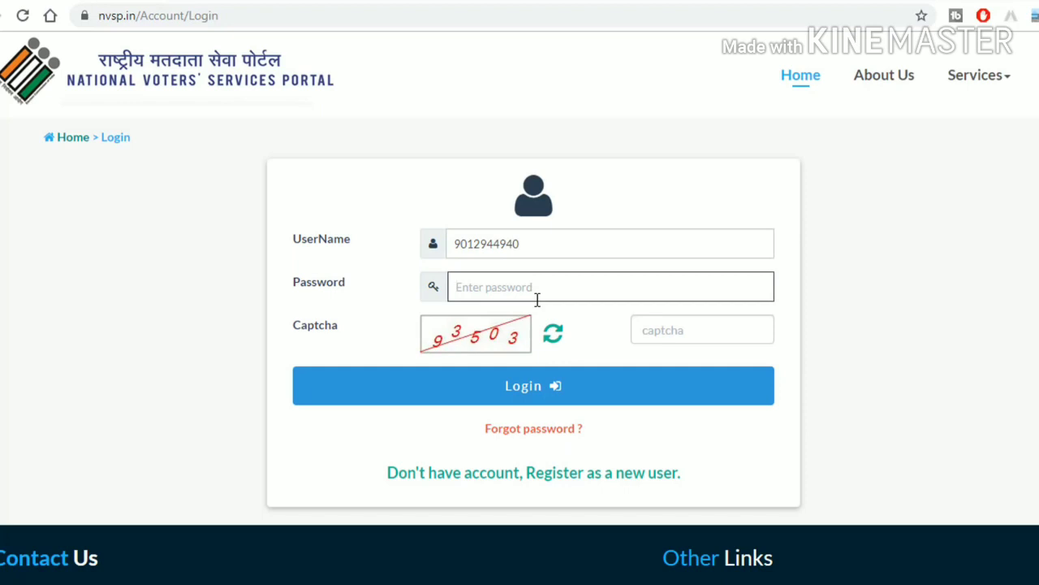
text(••••••••••)
click(650, 332)
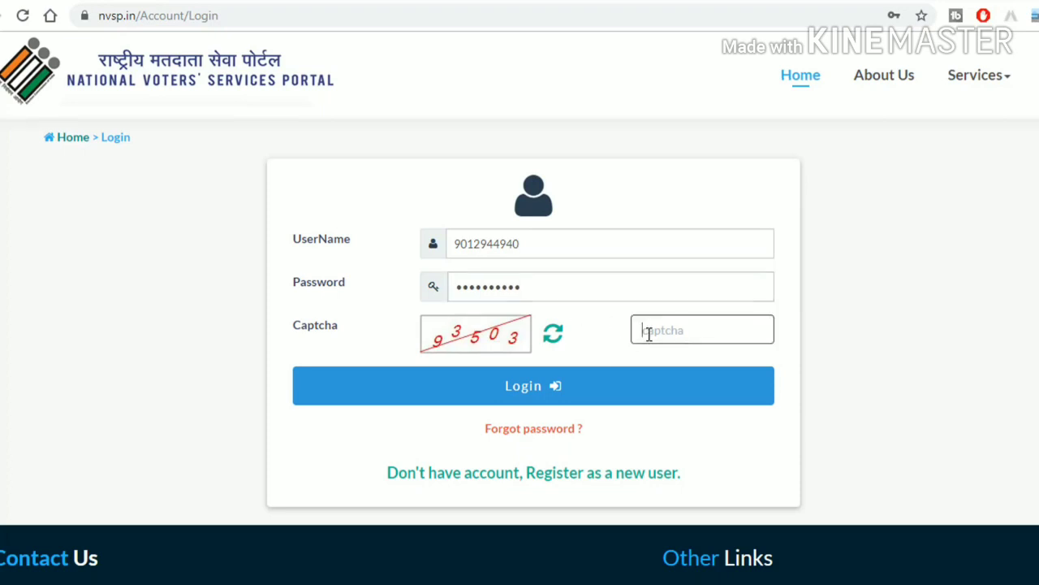
text(93503)
click(540, 390)
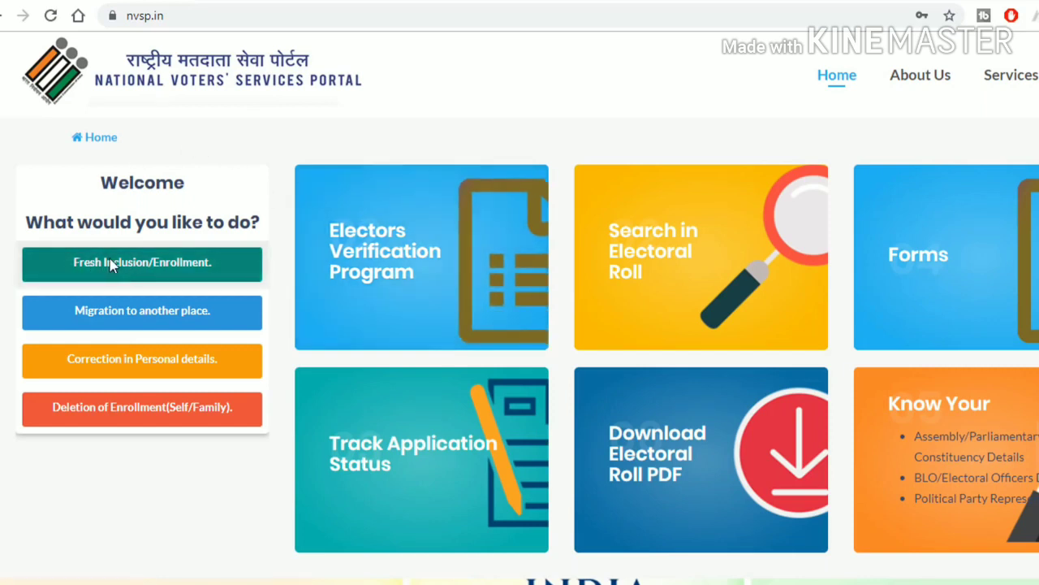
Step: Start Fresh Inclusion/Enrollment as an India resident in Uttar Pradesh and proceed to Form 6
click(149, 266)
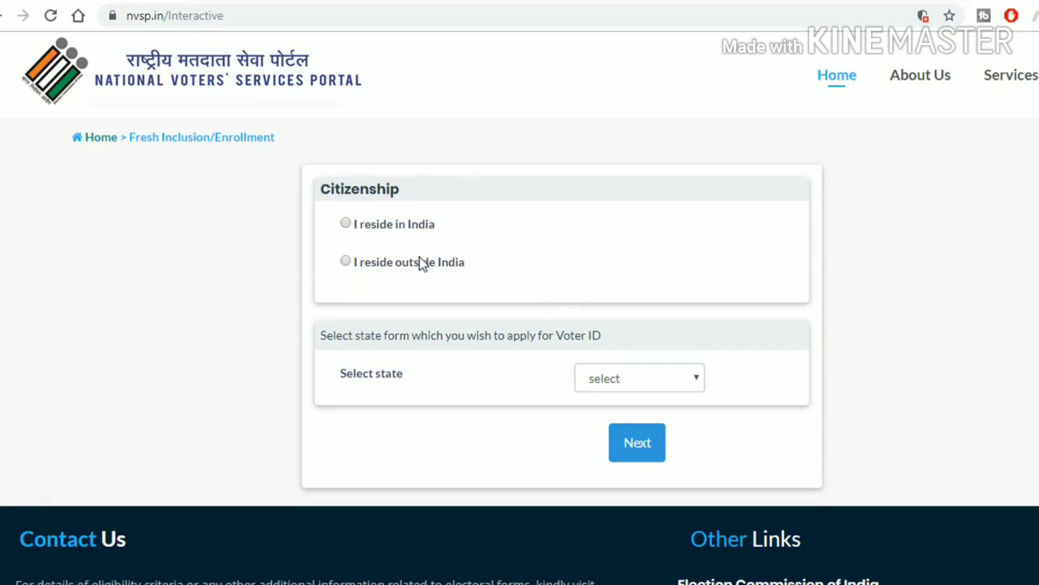
click(346, 225)
click(658, 385)
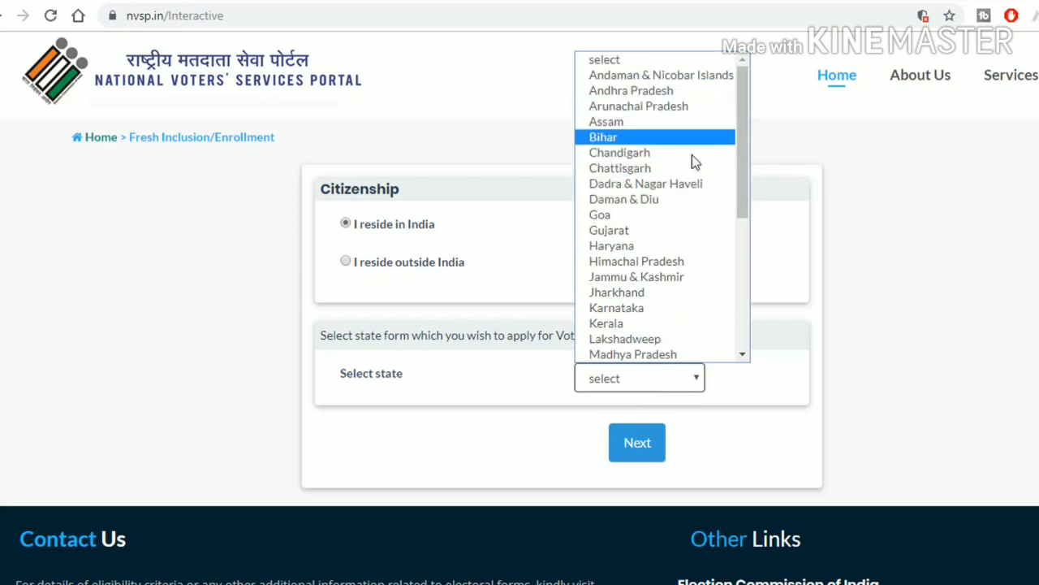
scroll(705, 252, down, 5)
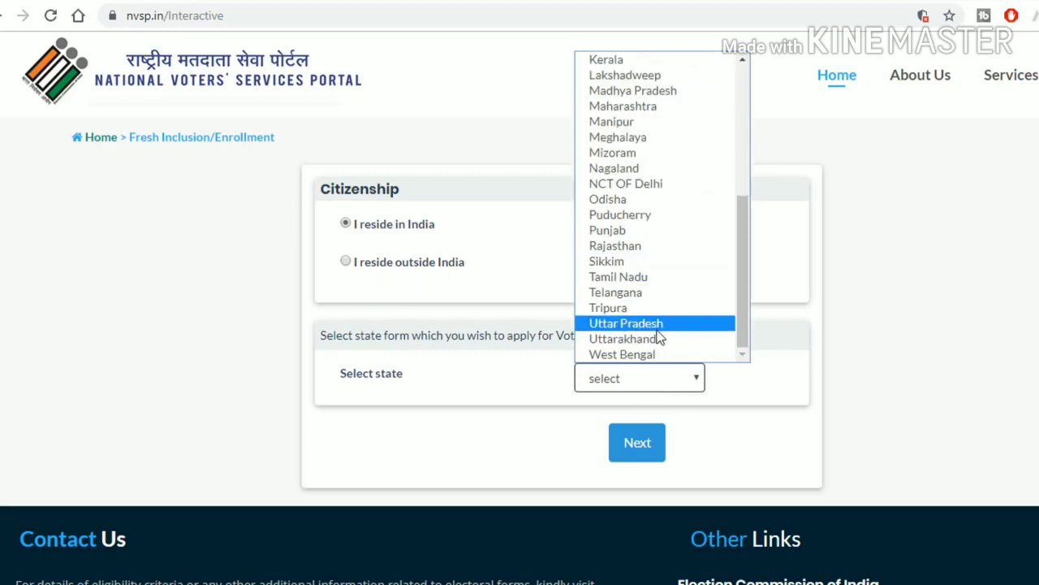
click(627, 326)
click(649, 453)
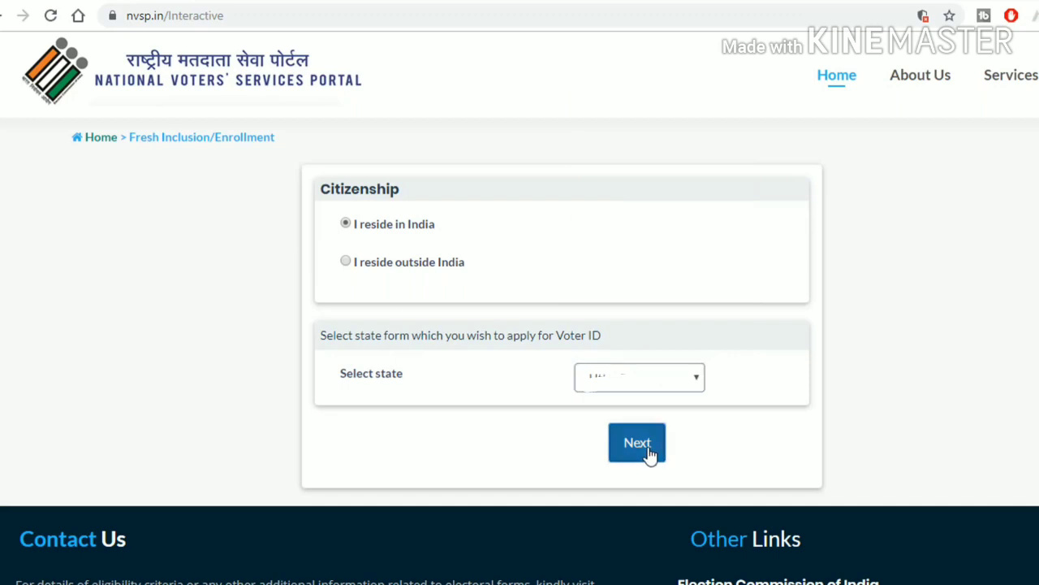
scroll(432, 314, down, 2)
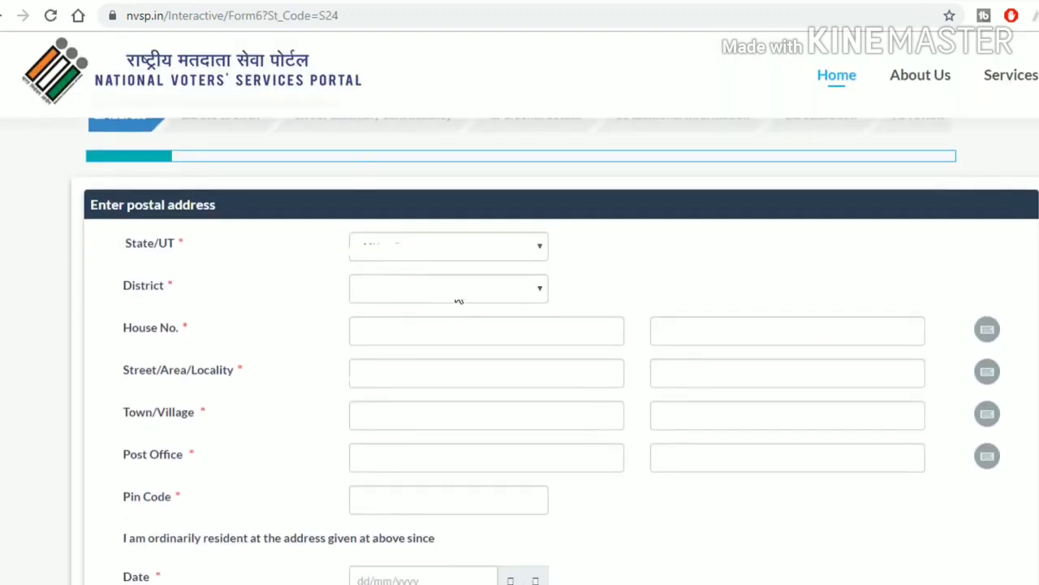
click(458, 299)
click(421, 258)
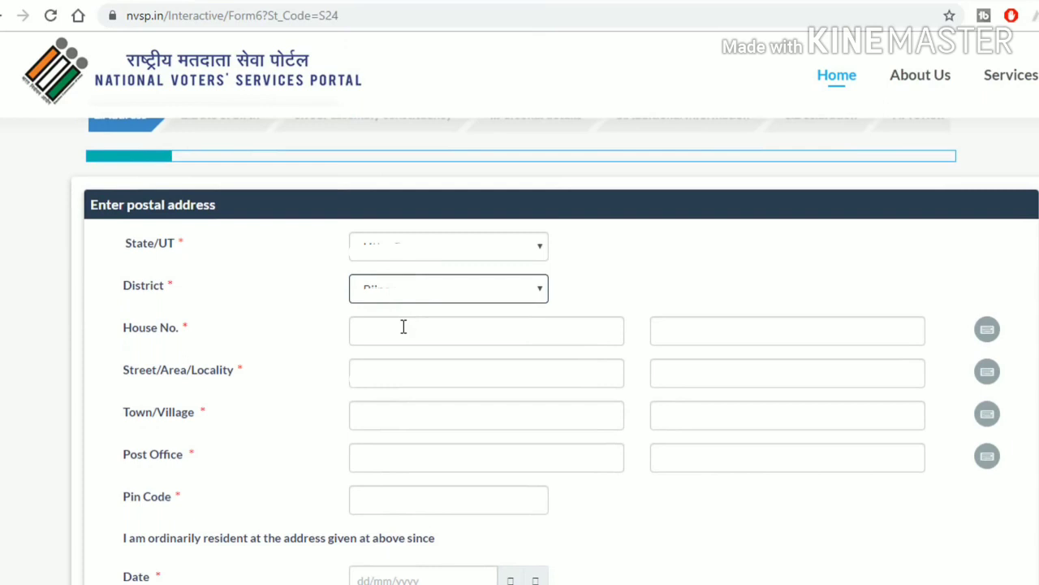
click(403, 326)
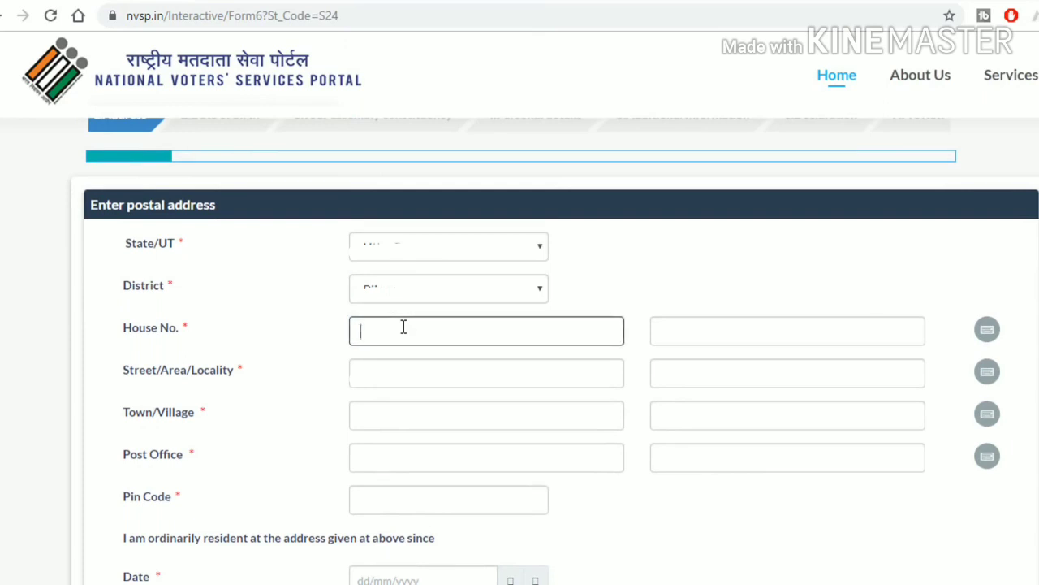
key(Tab)
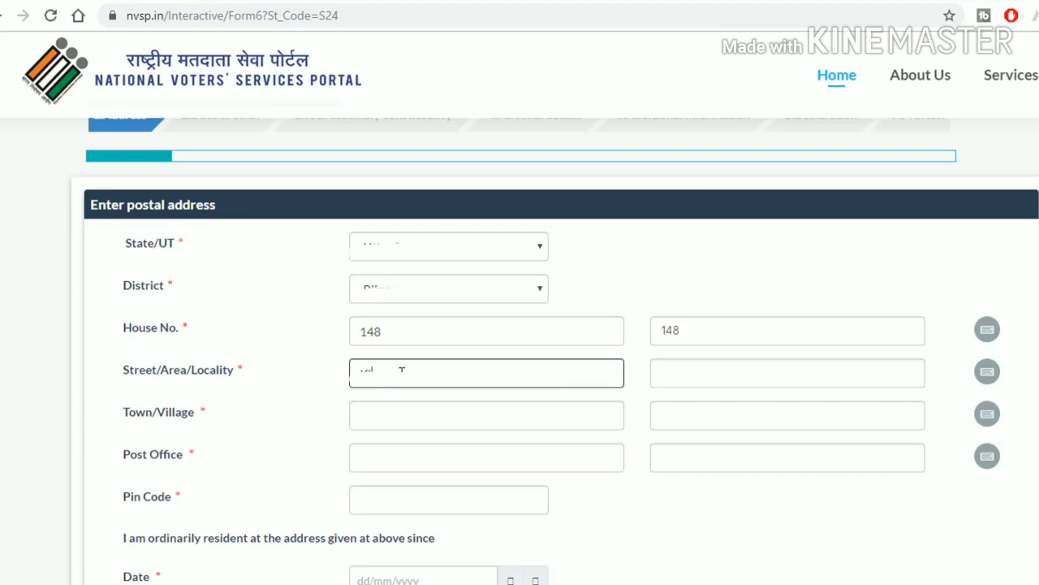
click(685, 300)
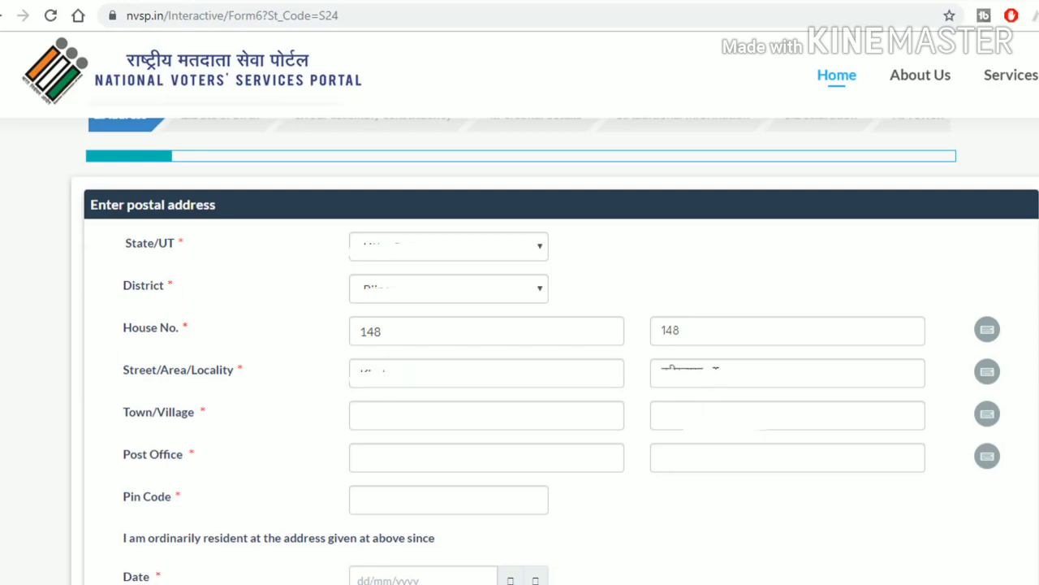
Step: Erase the Hindi locality text with the on-screen Hindi keyboard and open a new browser tab
click(732, 368)
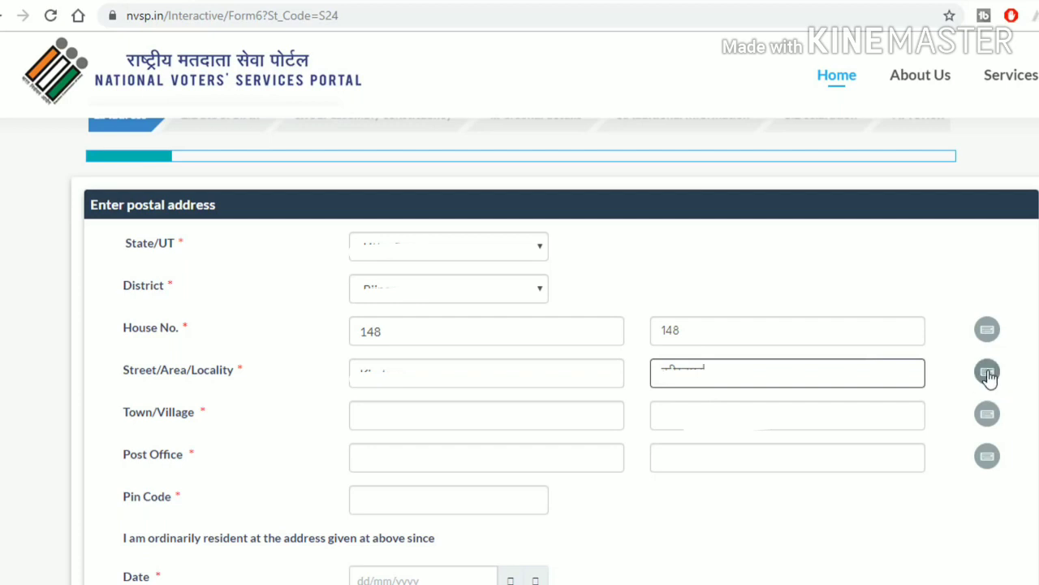
click(987, 374)
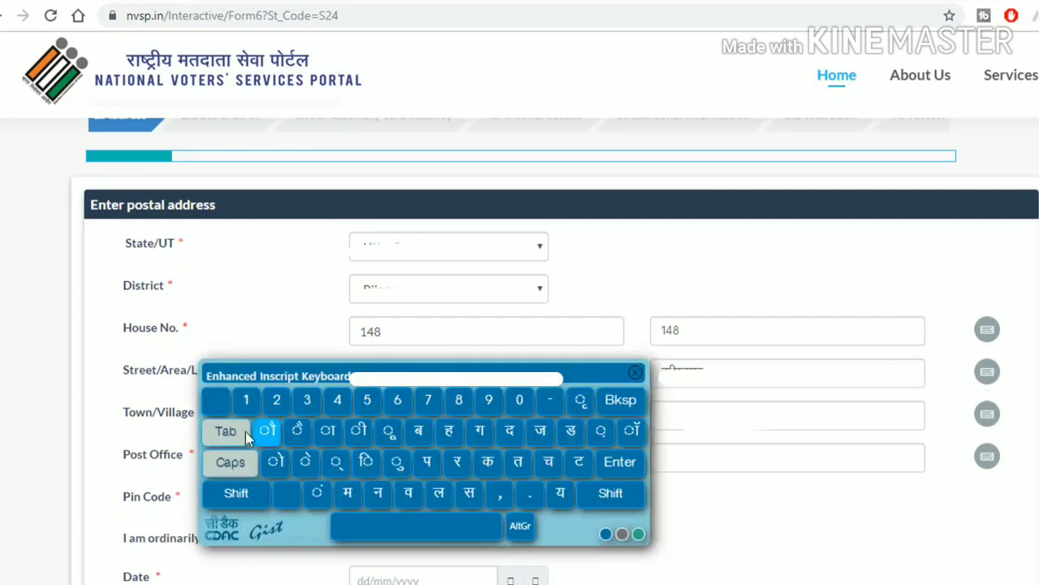
click(622, 402)
click(621, 402)
click(622, 402)
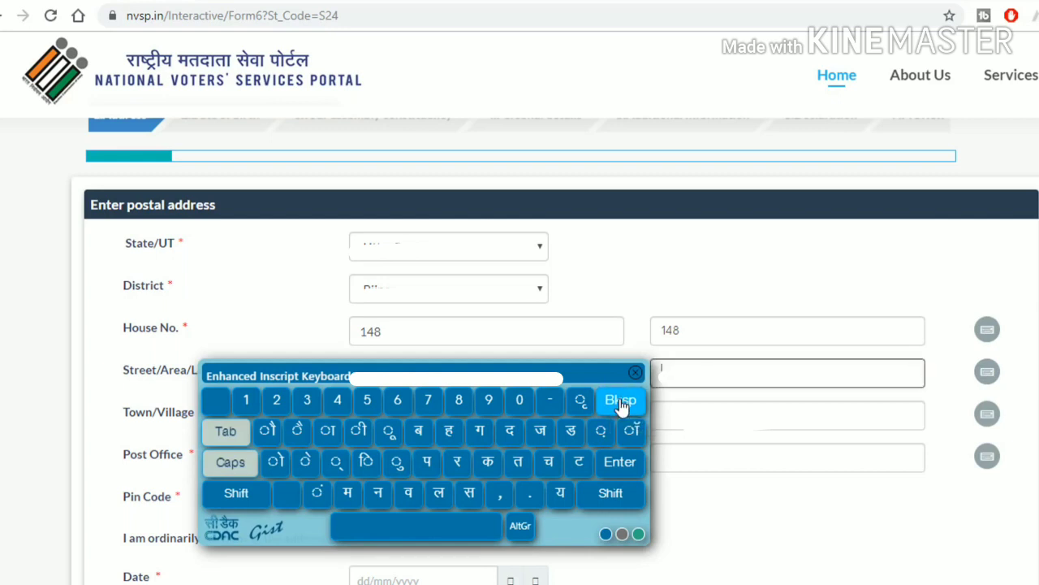
click(635, 372)
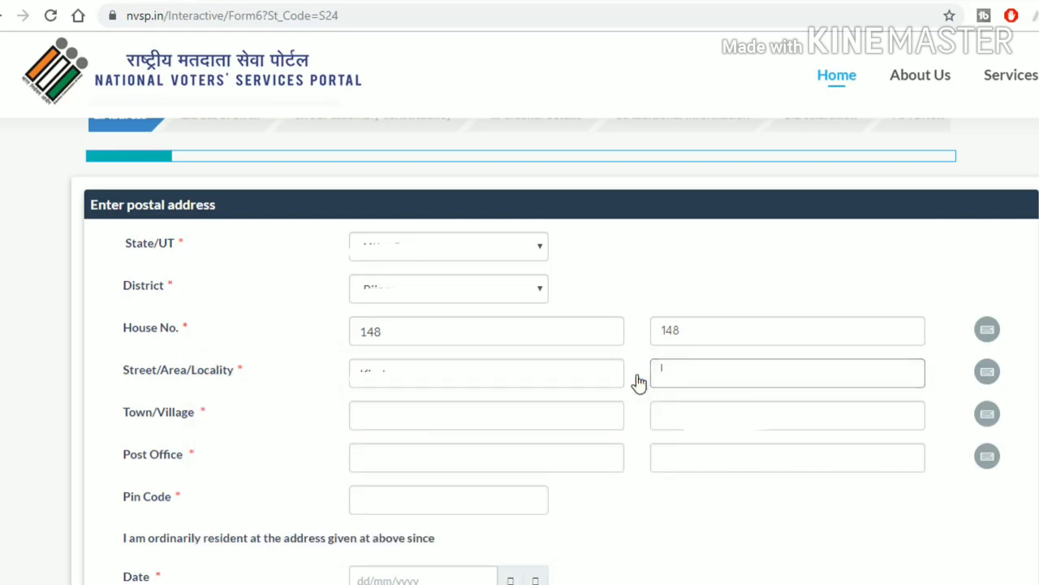
key(ctrl+t)
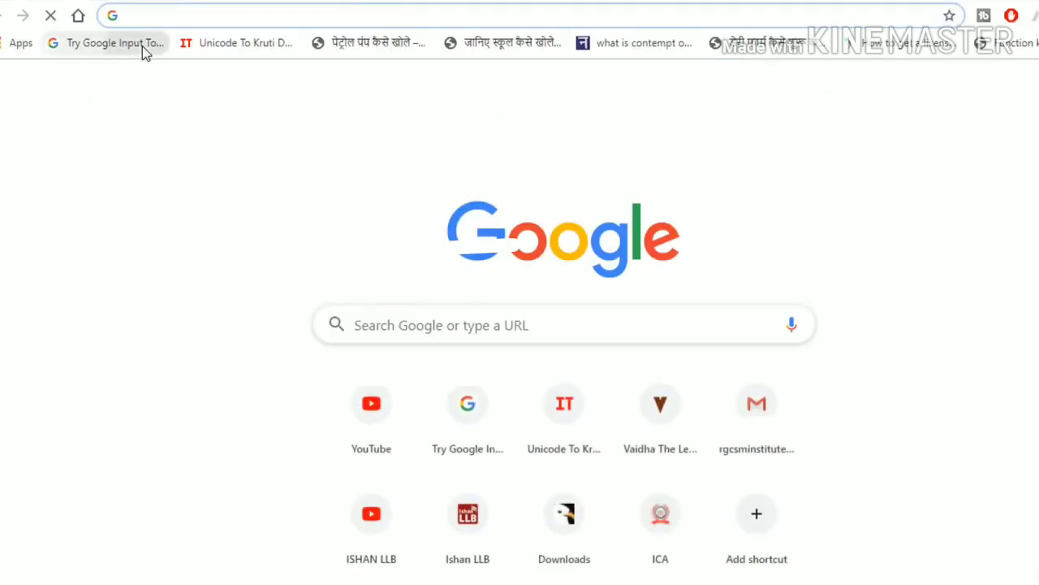
click(142, 47)
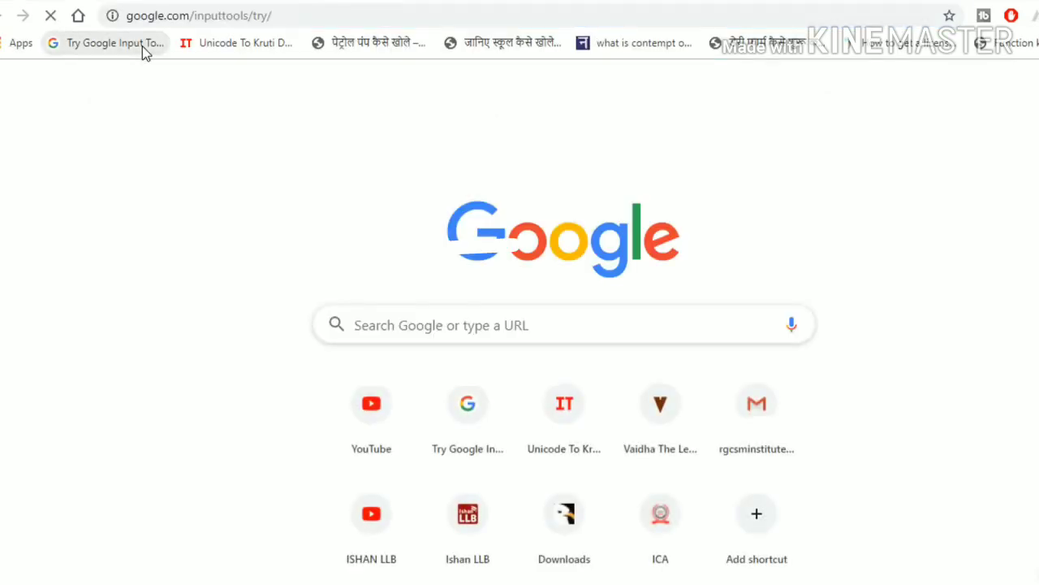
click(159, 263)
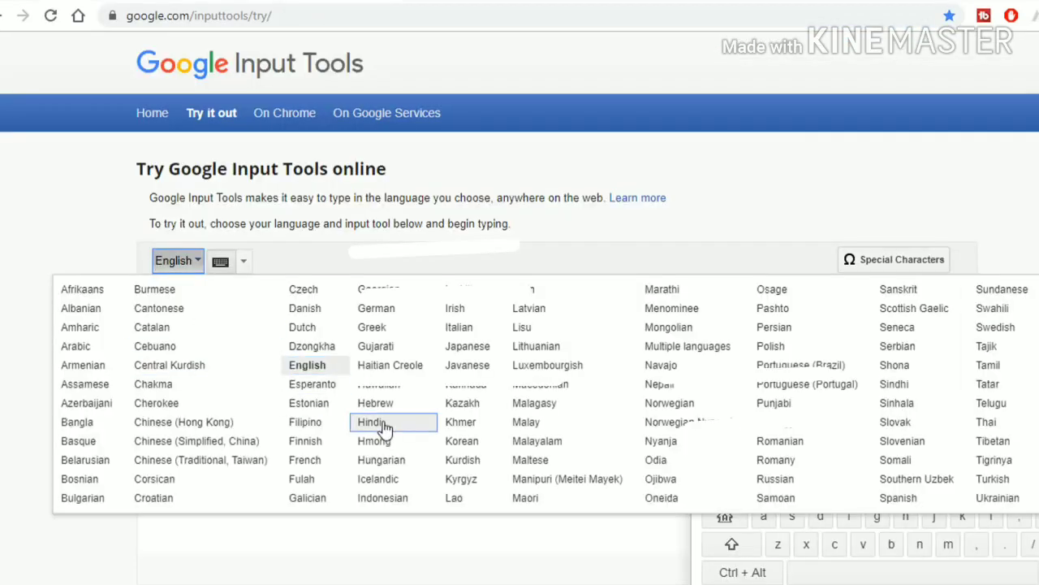
click(385, 428)
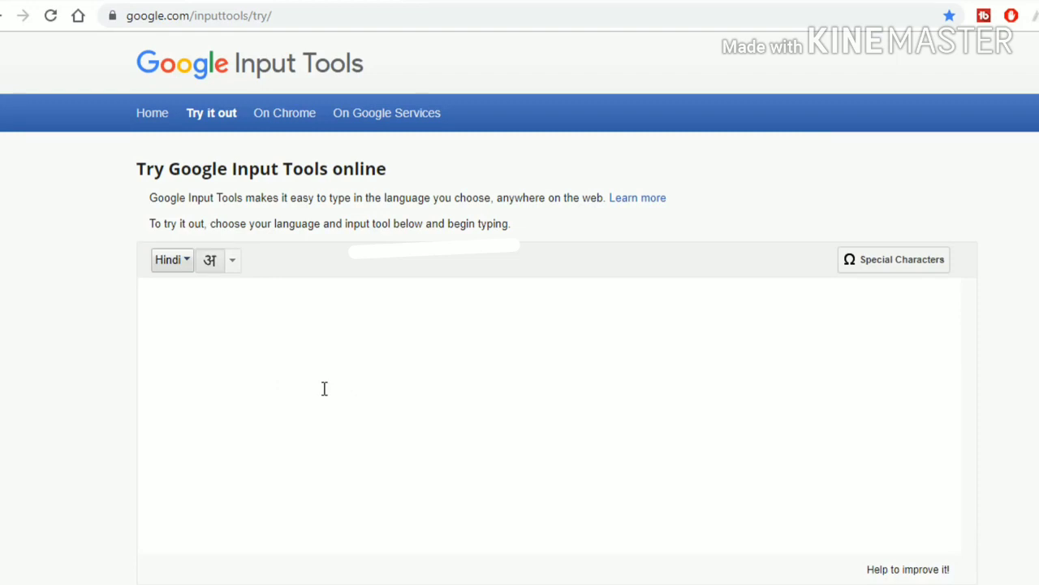
key(ctrl+a)
key(ctrl+x)
key(ctrl+Tab)
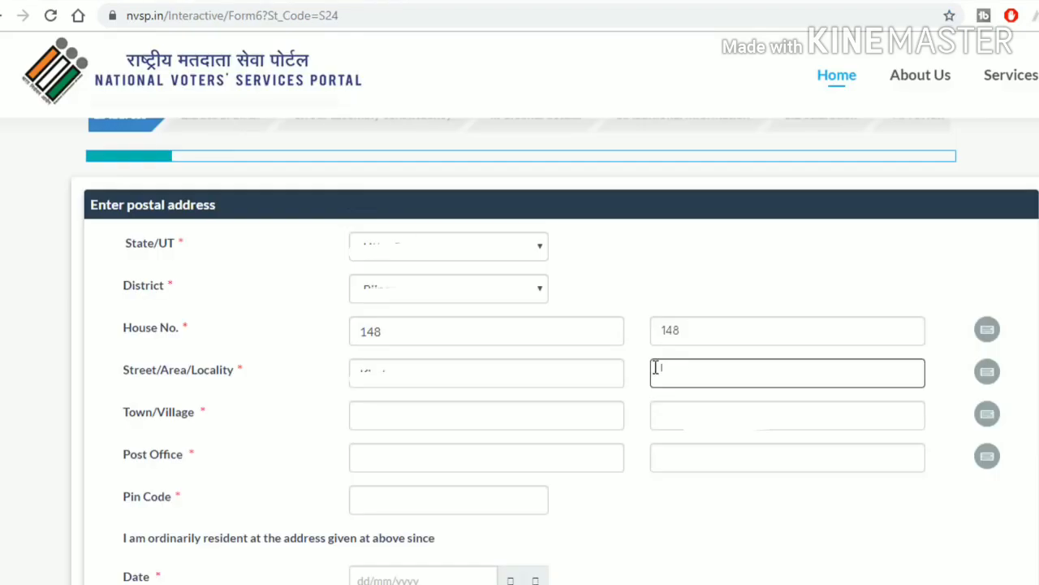
right_click(695, 375)
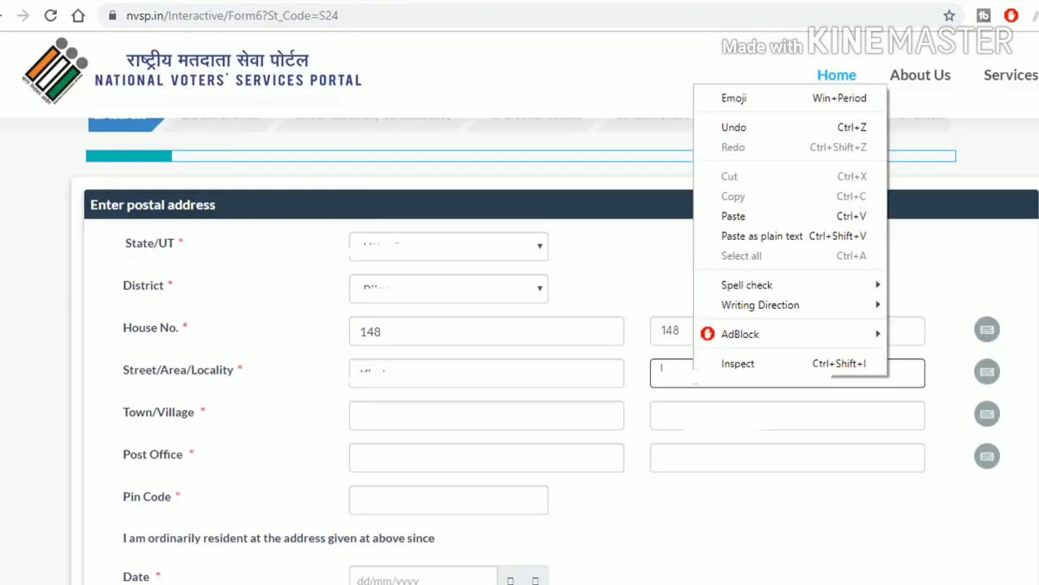
click(745, 216)
click(417, 416)
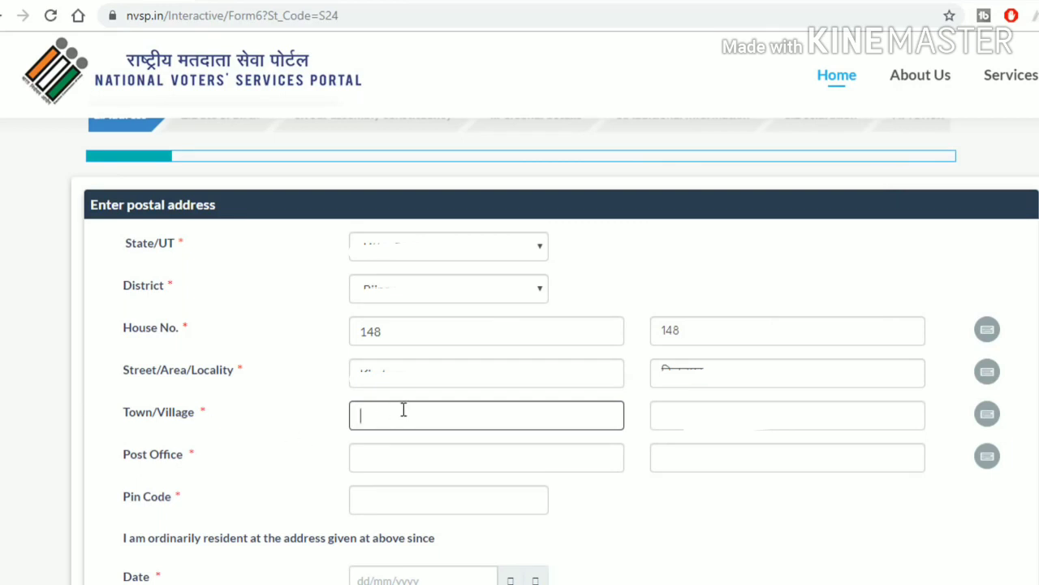
scroll(403, 410, down, 1)
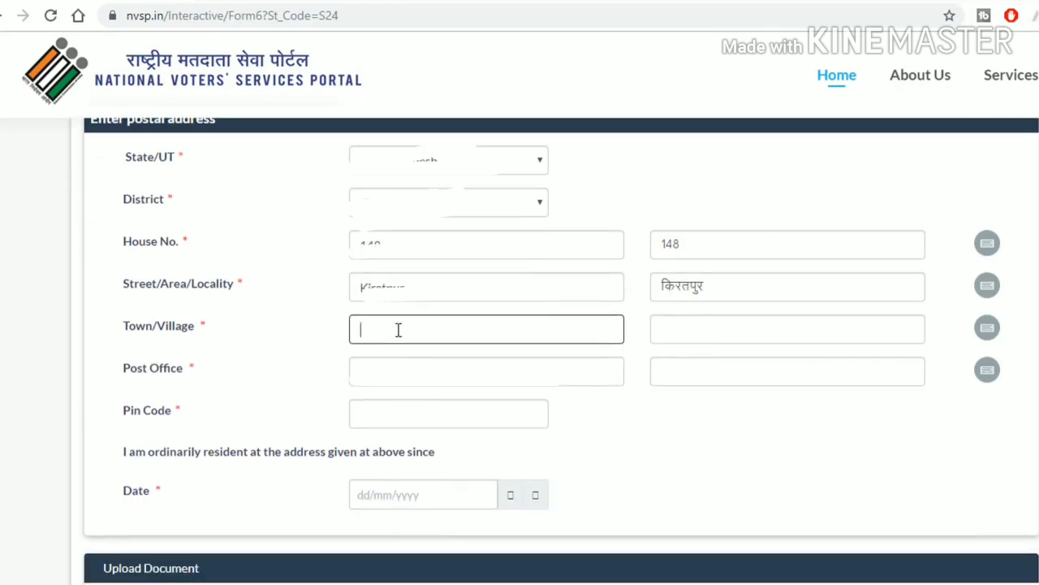
click(696, 333)
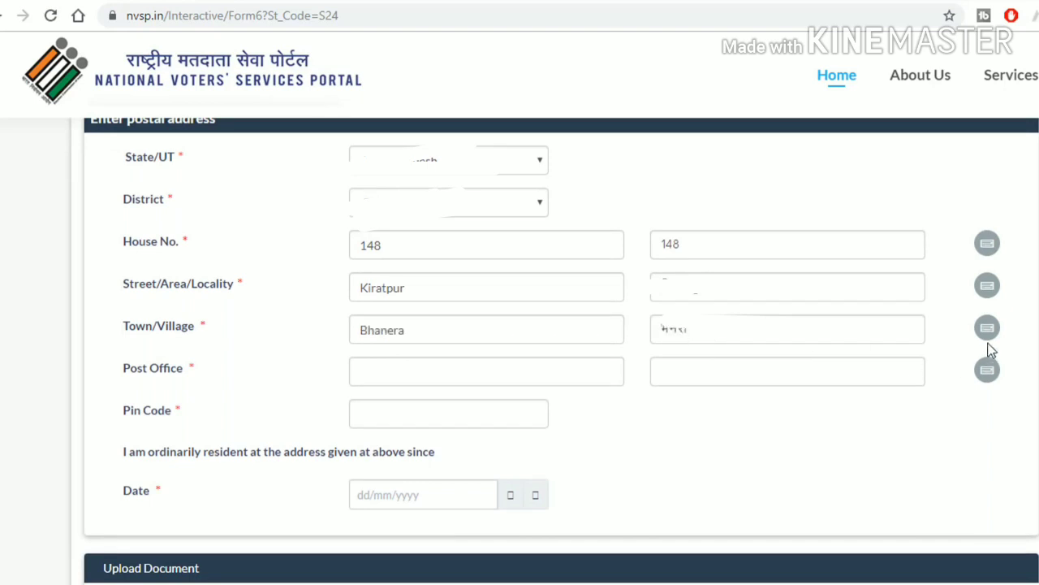
Step: Correct the Hindi version of the town/village name
click(988, 333)
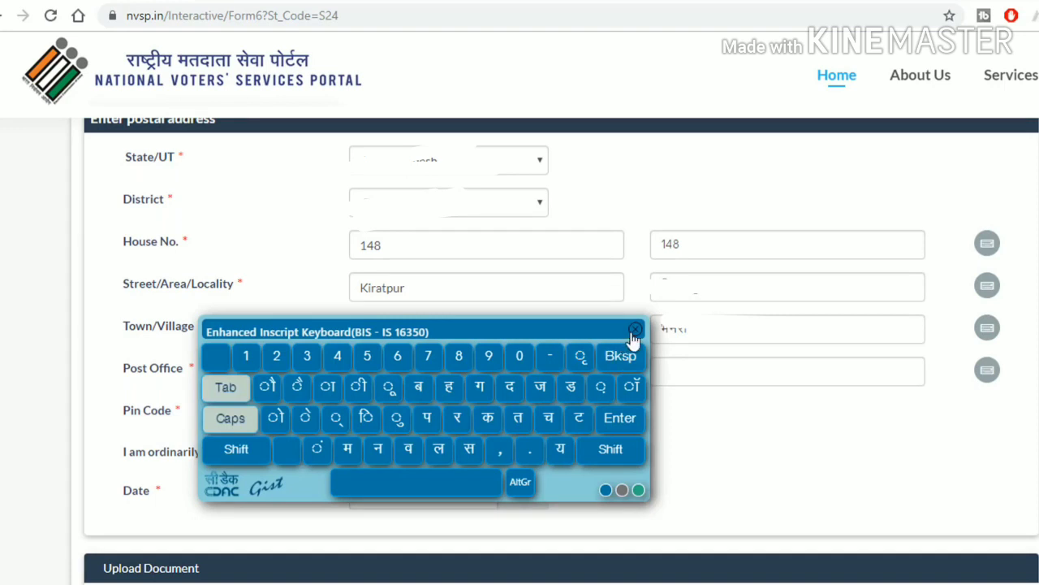
click(634, 330)
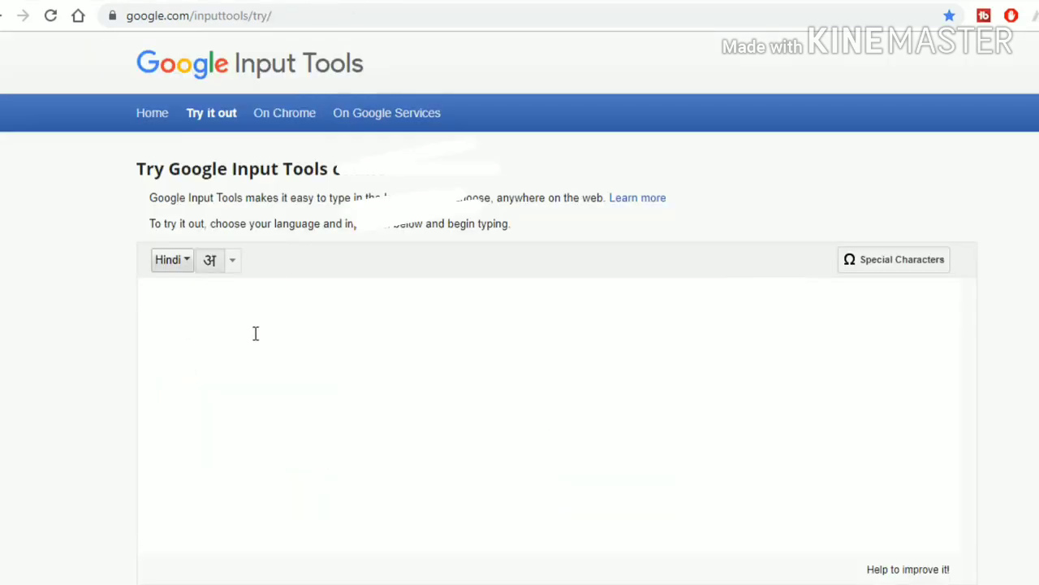
click(243, 353)
key(ctrl+v)
key(ctrl+z)
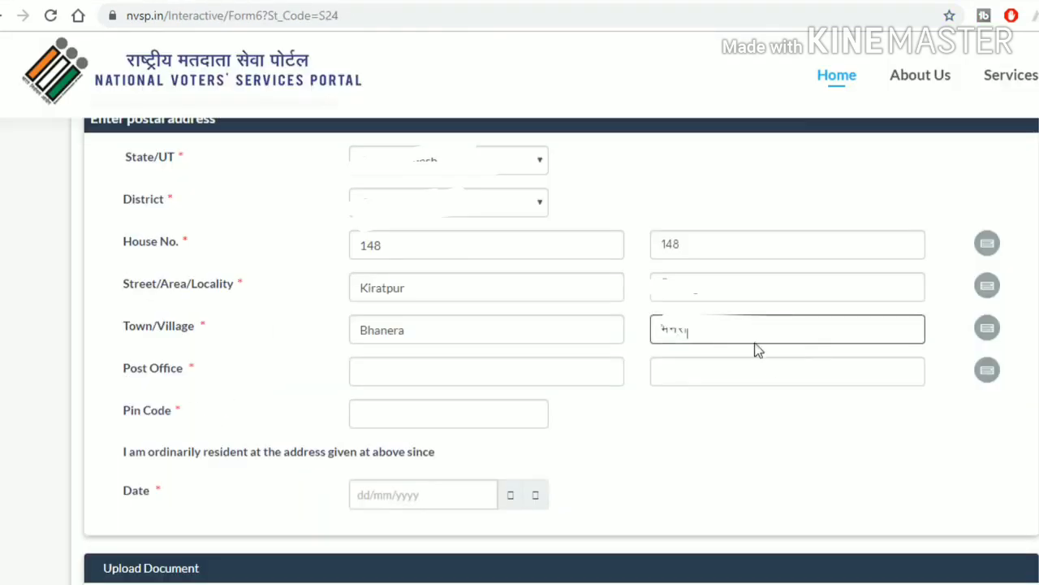
double_click(664, 331)
key(Tab)
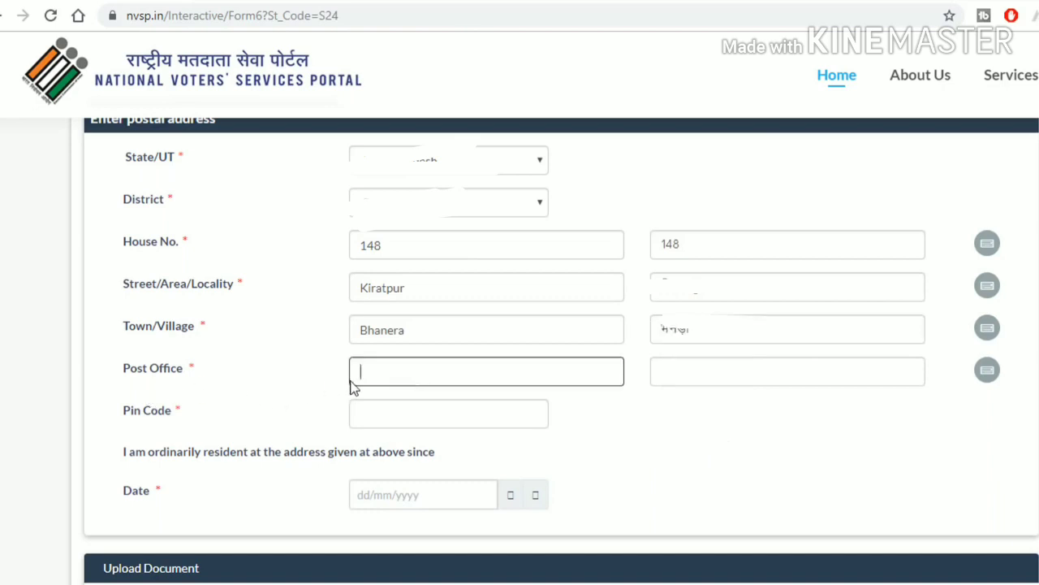
key(Tab)
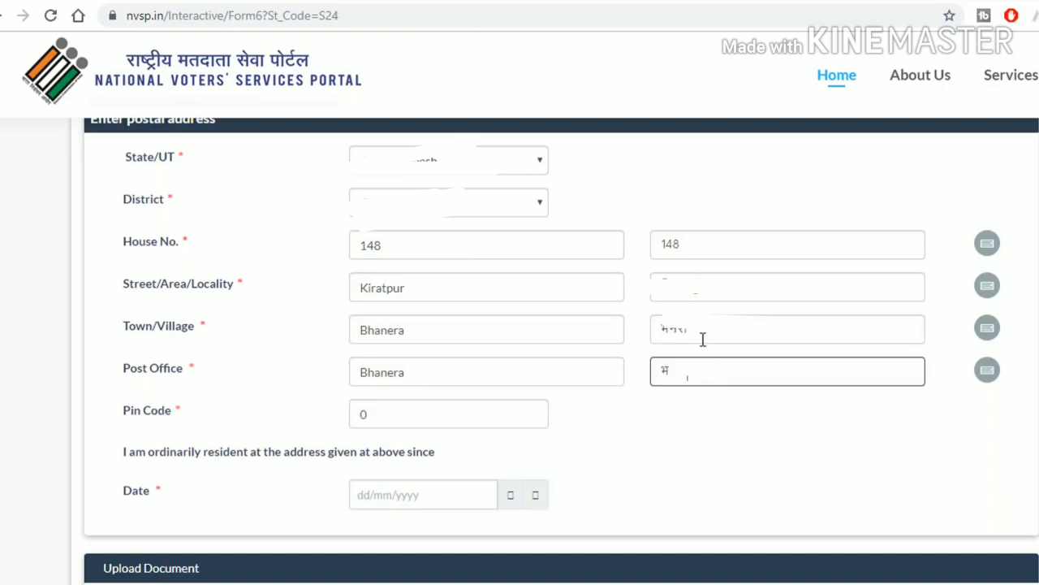
double_click(658, 331)
key(BackSpace)
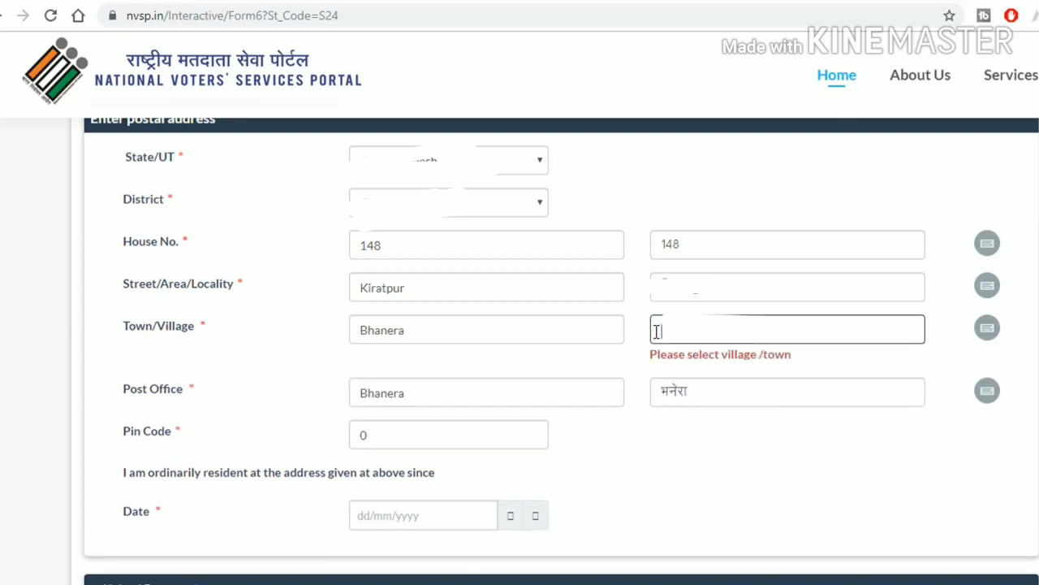
right_click(668, 329)
click(727, 168)
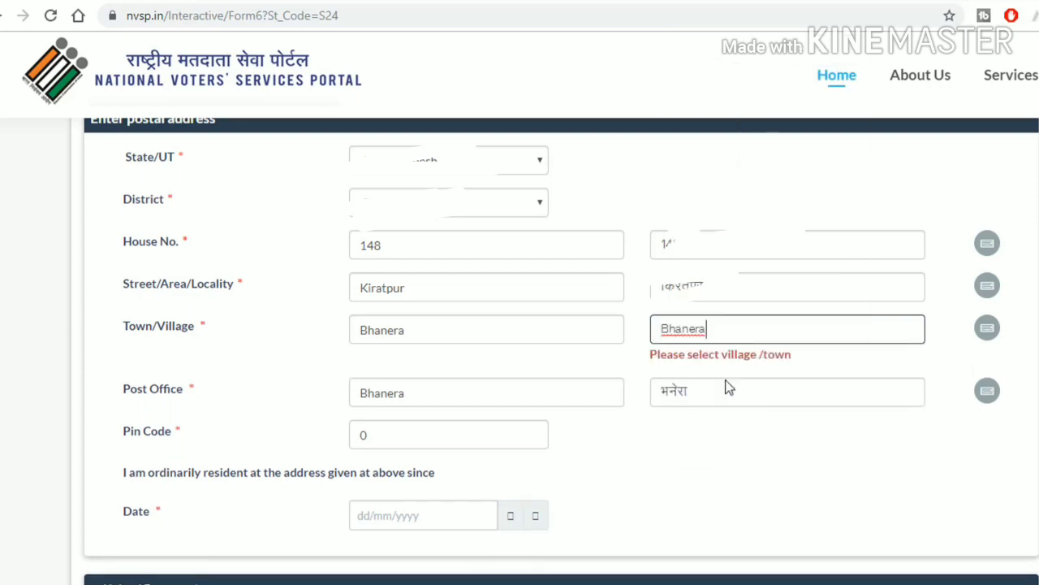
scroll(384, 360, down, 1)
drag(385, 359, 357, 357)
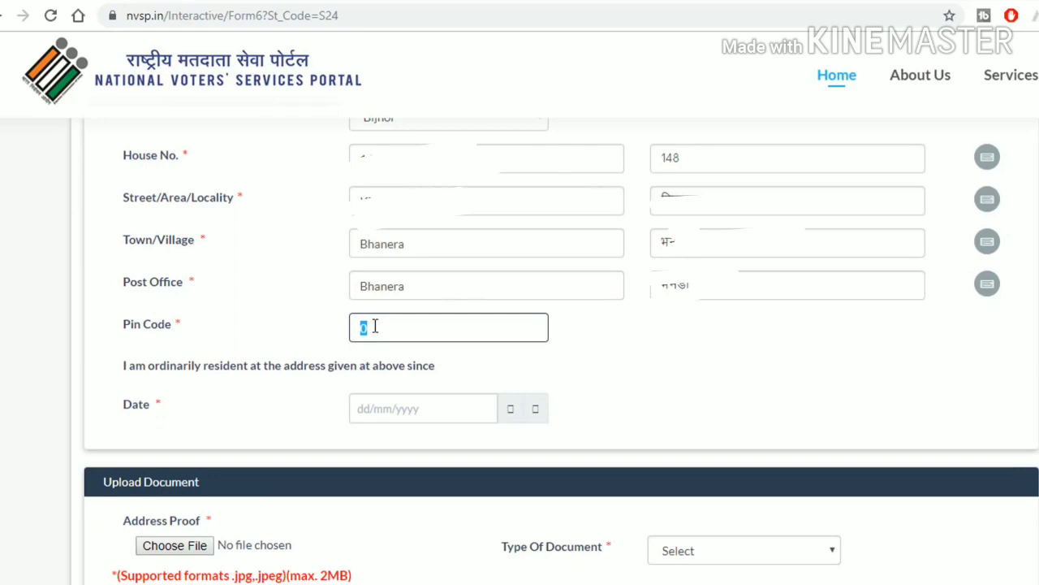
key(ctrl+v)
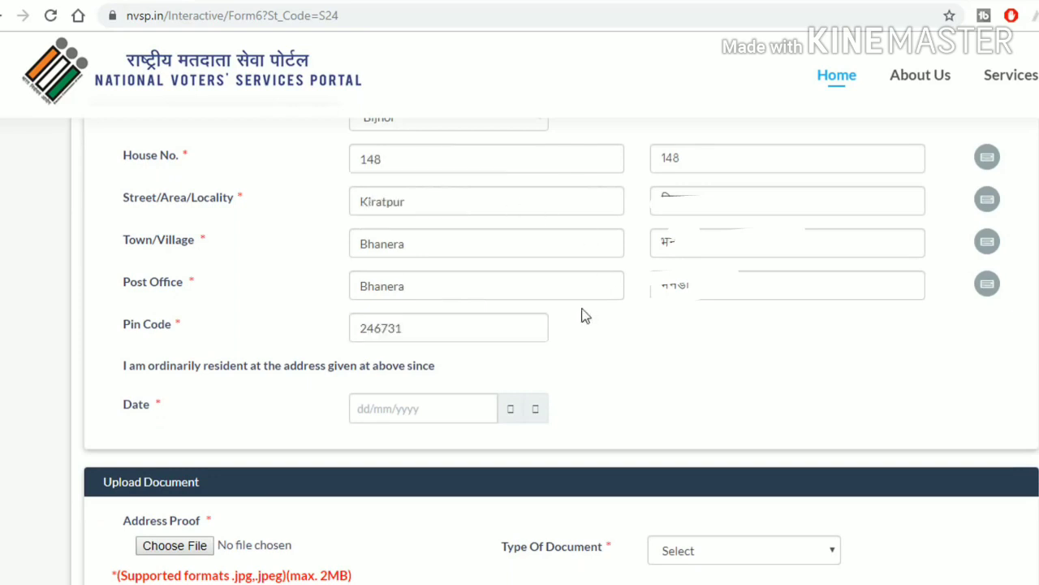
Step: Pick 01/09/2000 as the residence-since date and open the address-proof document type list
click(390, 408)
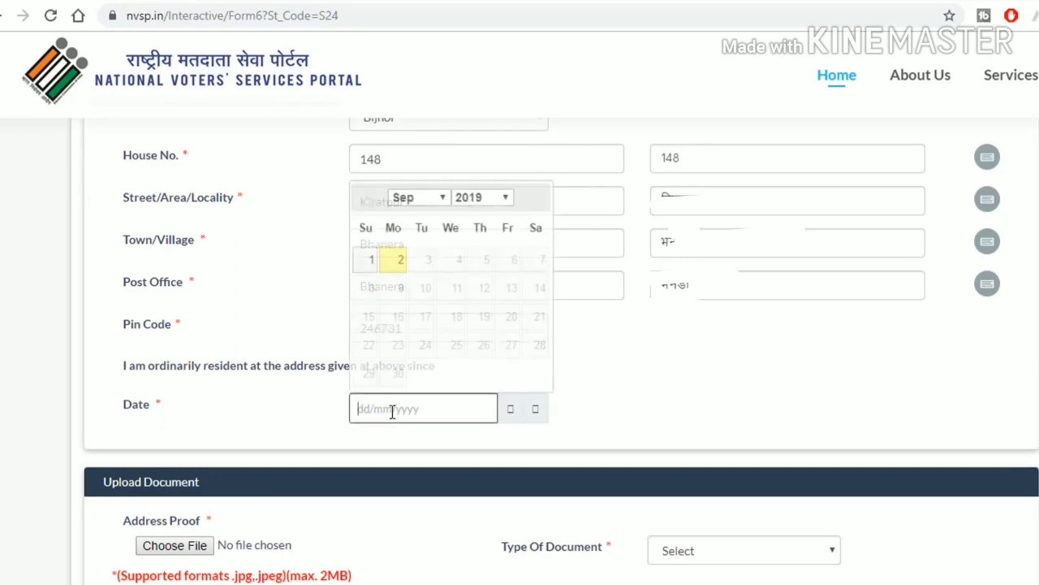
click(490, 205)
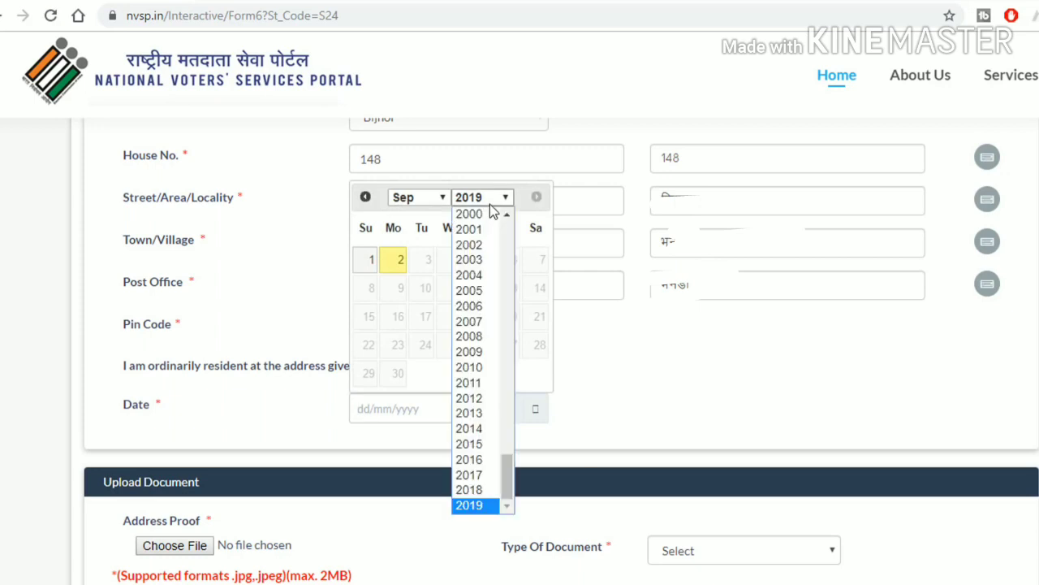
scroll(490, 210, up, 1)
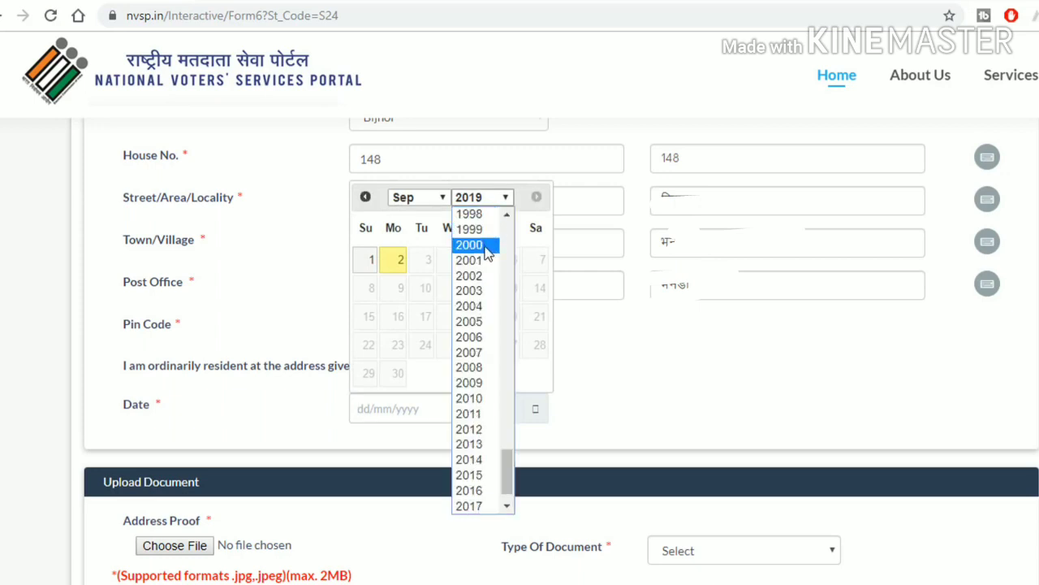
click(486, 249)
click(512, 259)
scroll(620, 401, down, 2)
scroll(313, 376, down, 1)
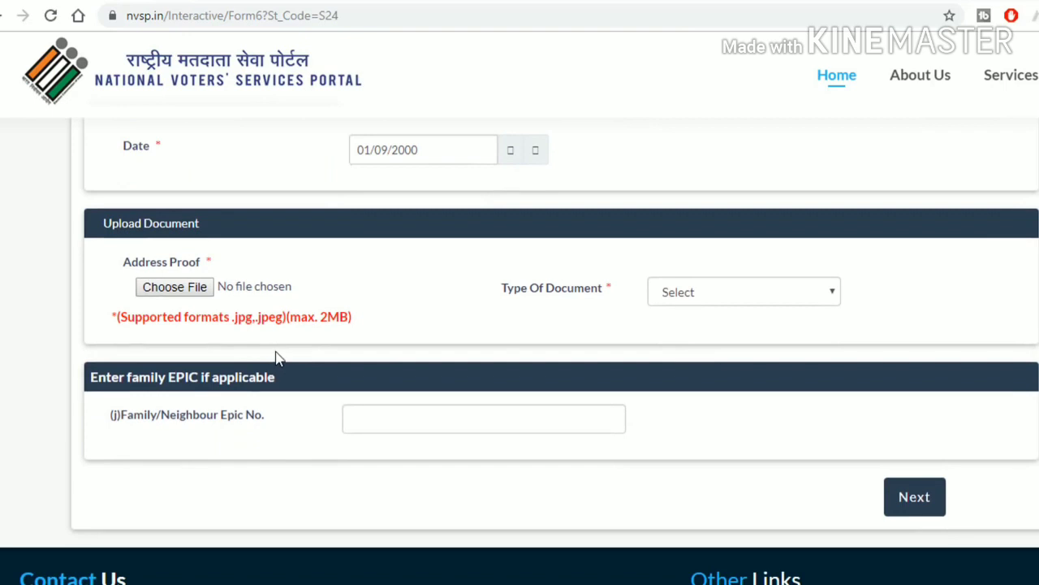
click(706, 295)
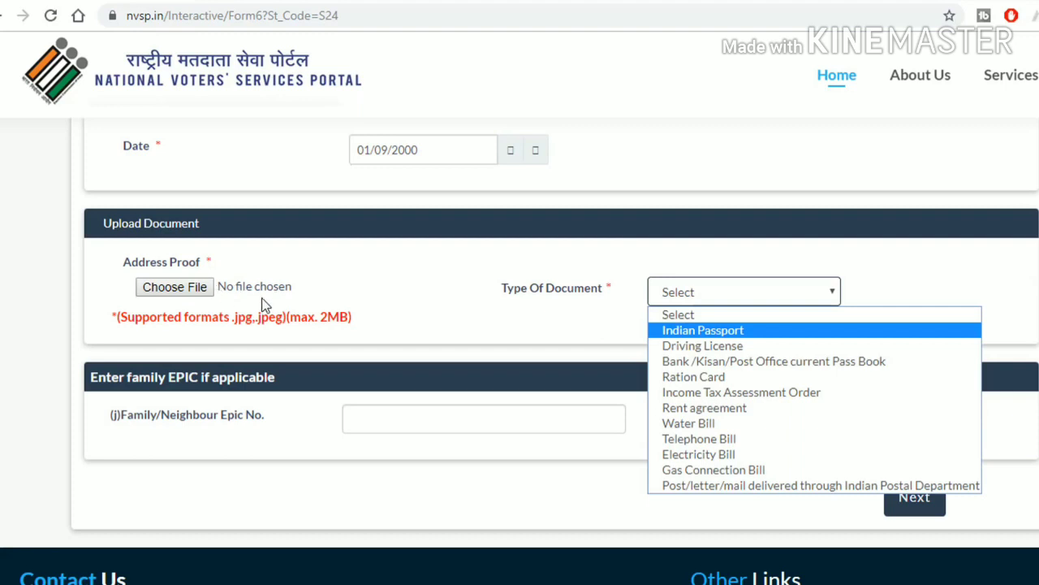
Step: Attach Passbook.jpg as the bank/post office passbook address proof
click(720, 363)
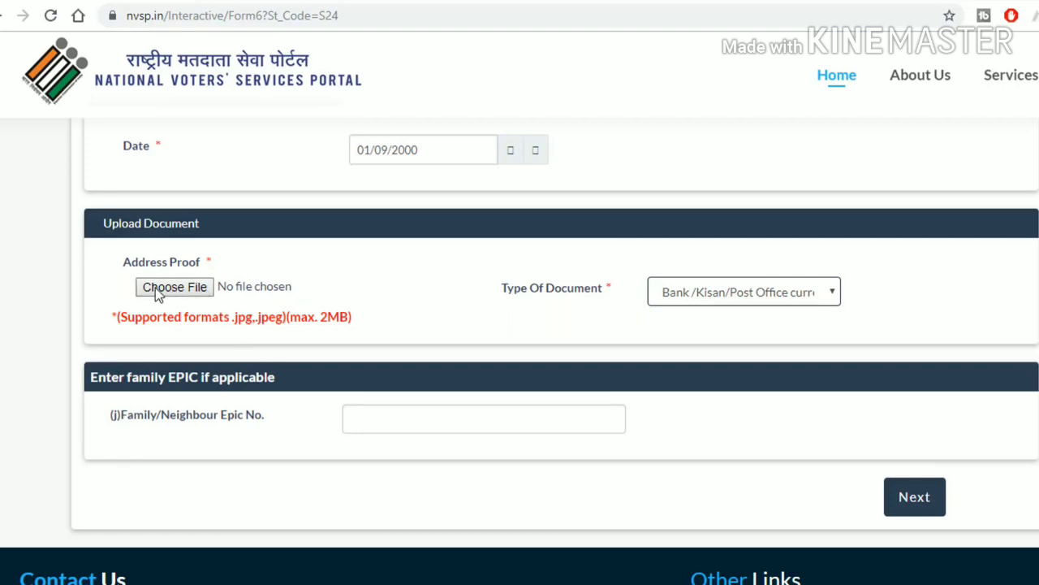
click(185, 288)
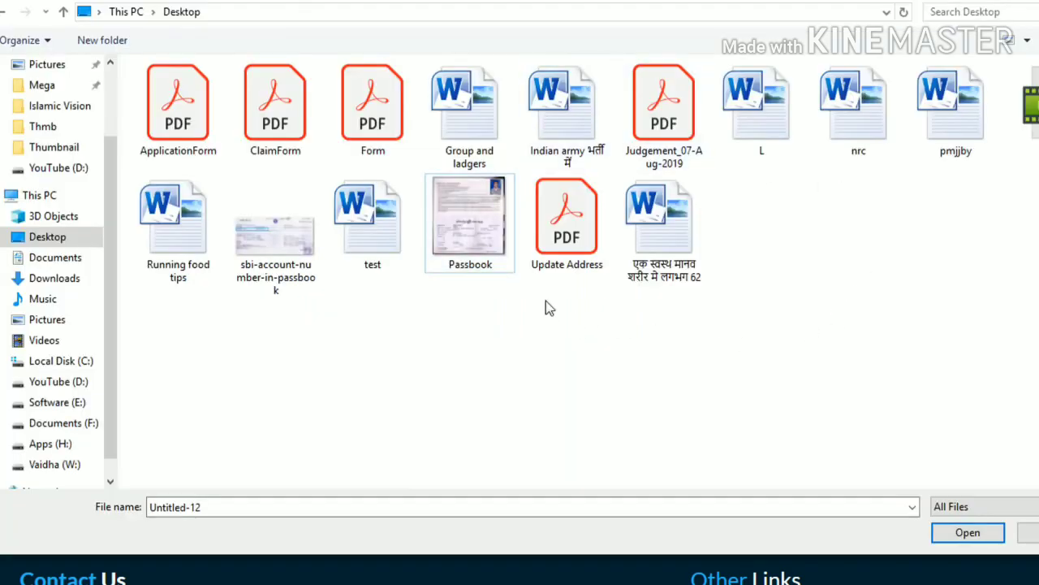
click(478, 227)
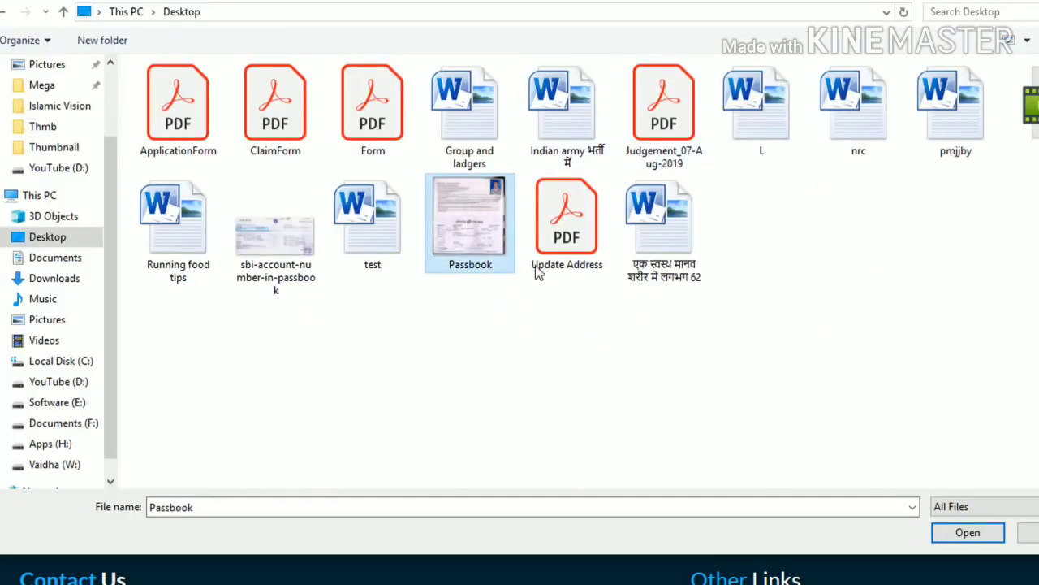
click(968, 533)
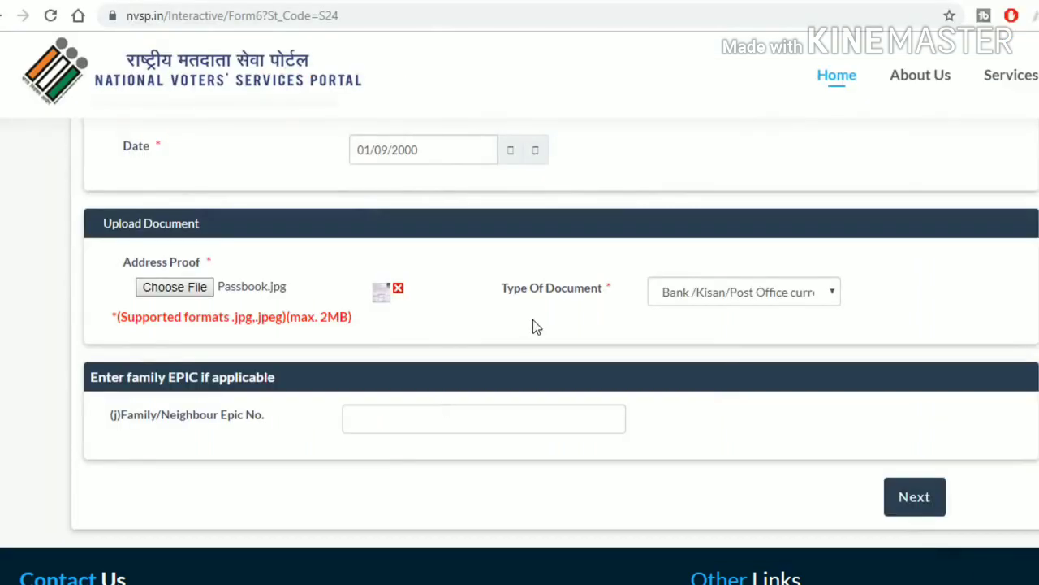
Step: Leave the family member's EPIC number blank and continue to the Date of Birth step
scroll(406, 315, down, 1)
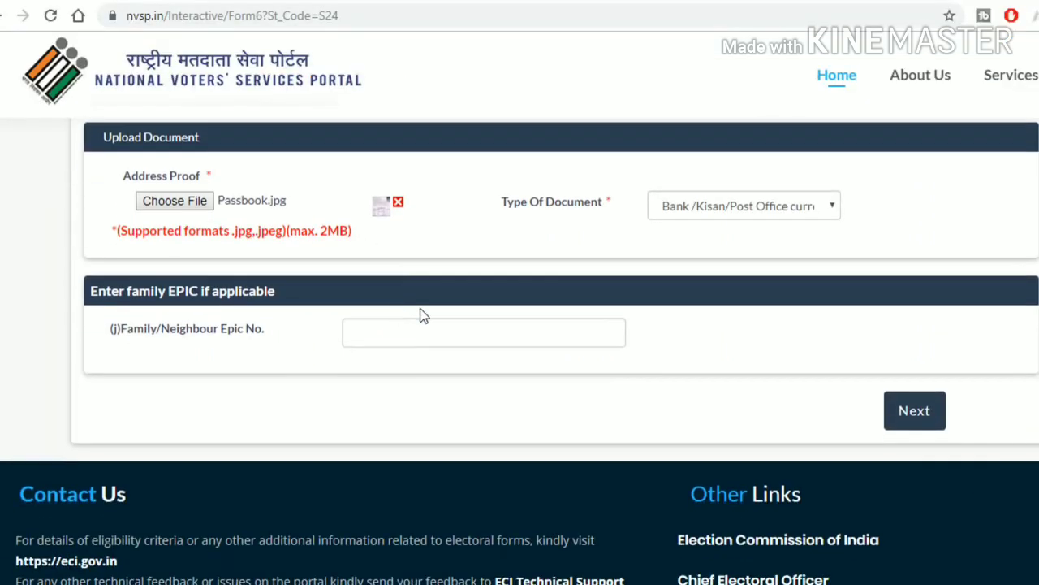
click(415, 338)
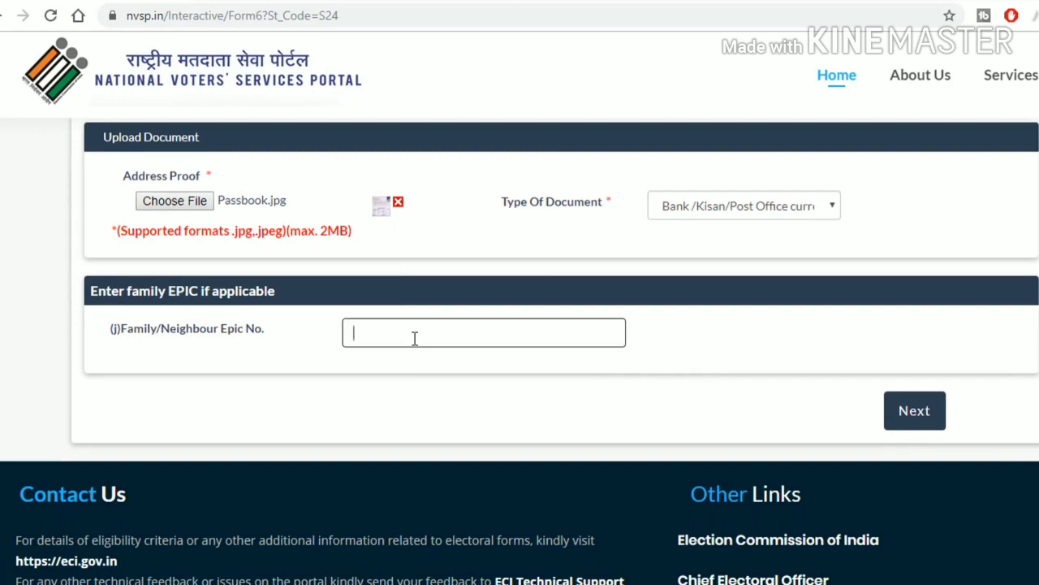
click(918, 421)
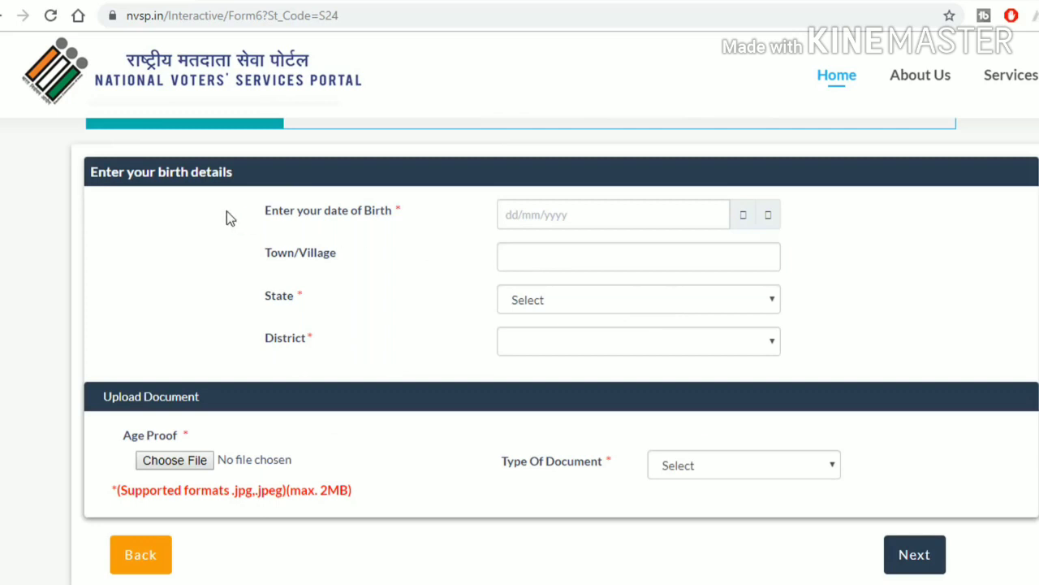
click(532, 214)
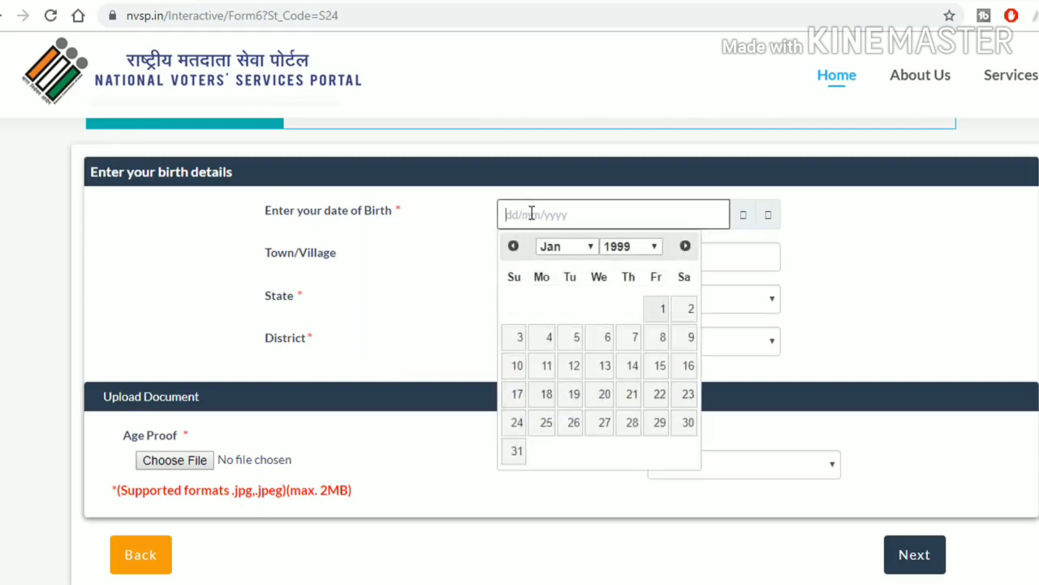
click(636, 248)
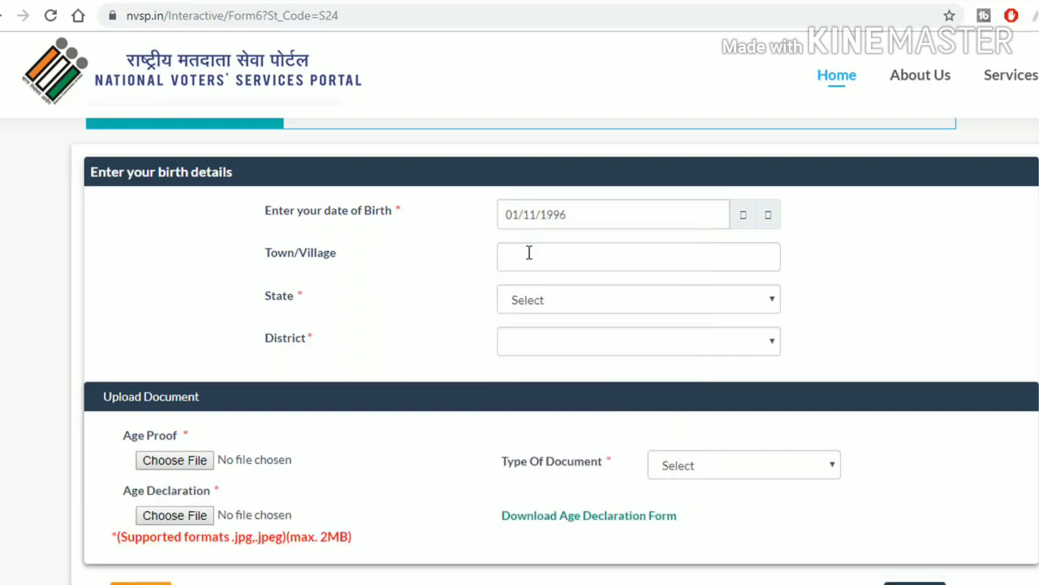
click(529, 253)
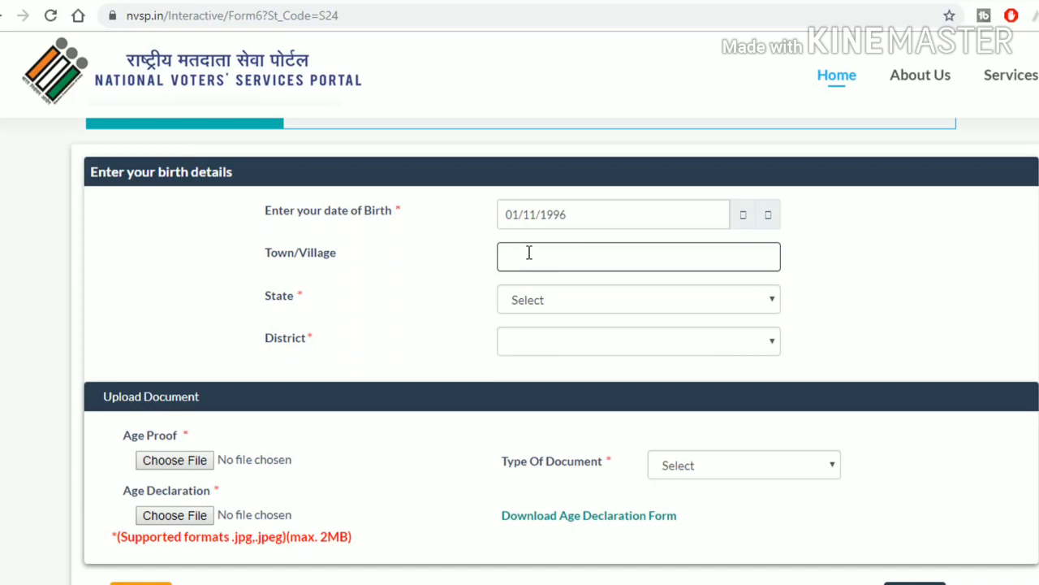
click(529, 300)
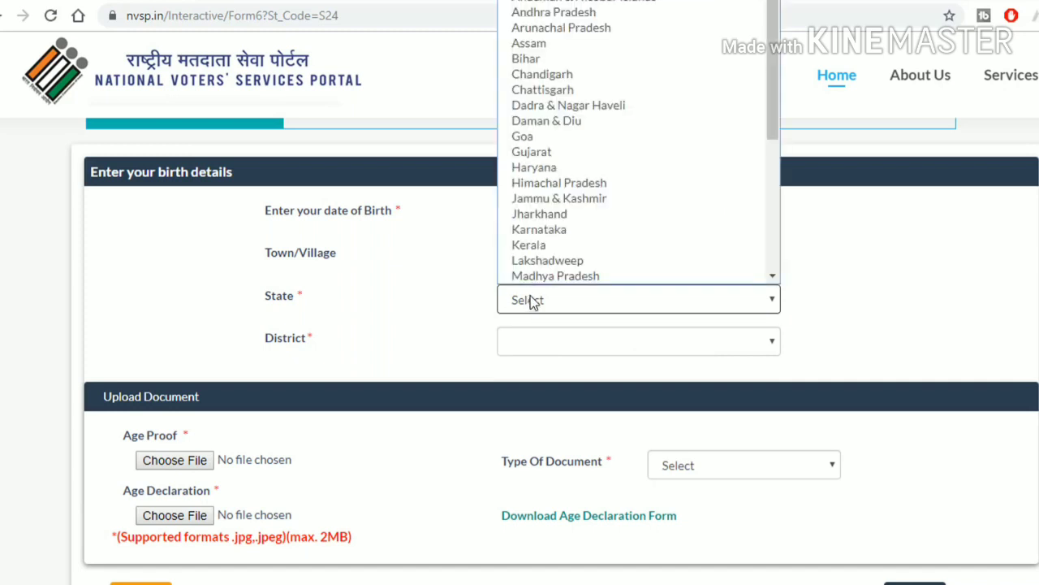
scroll(566, 241, down, 3)
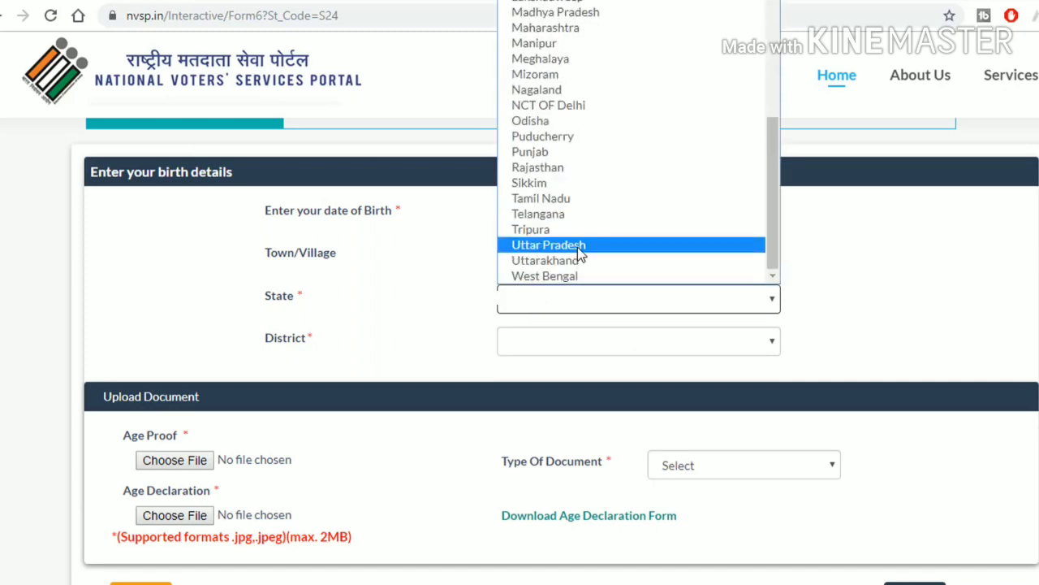
click(578, 247)
click(557, 341)
scroll(552, 312, down, 1)
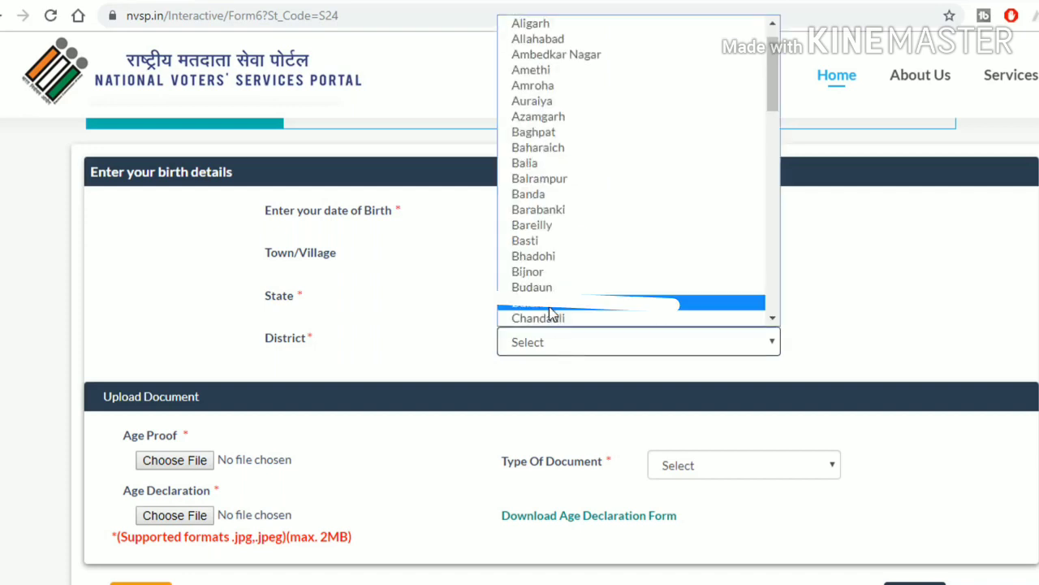
click(550, 273)
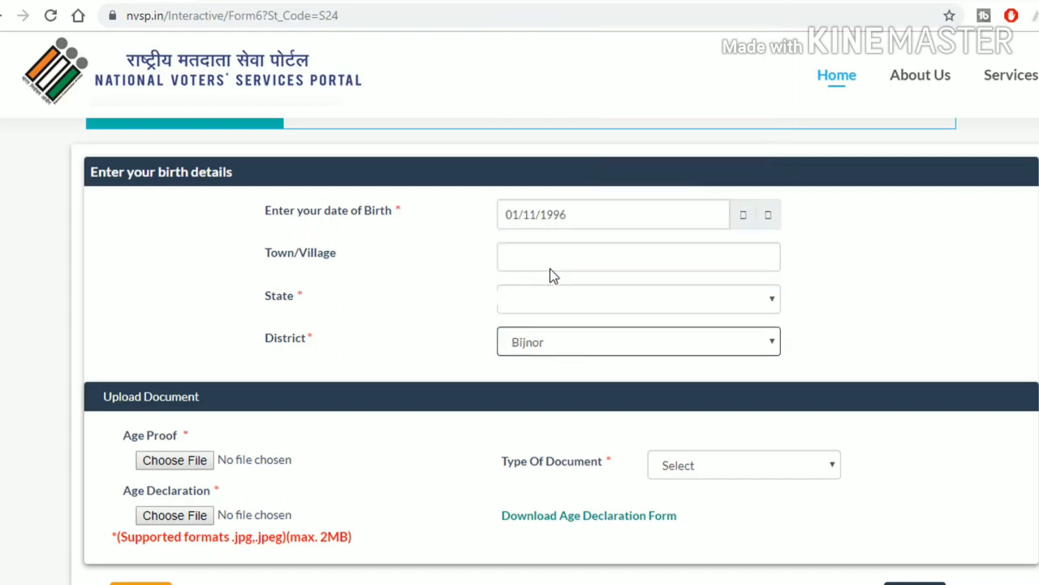
Step: Set the age-proof document type to PAN Card and download the age declaration form
scroll(325, 369, down, 1)
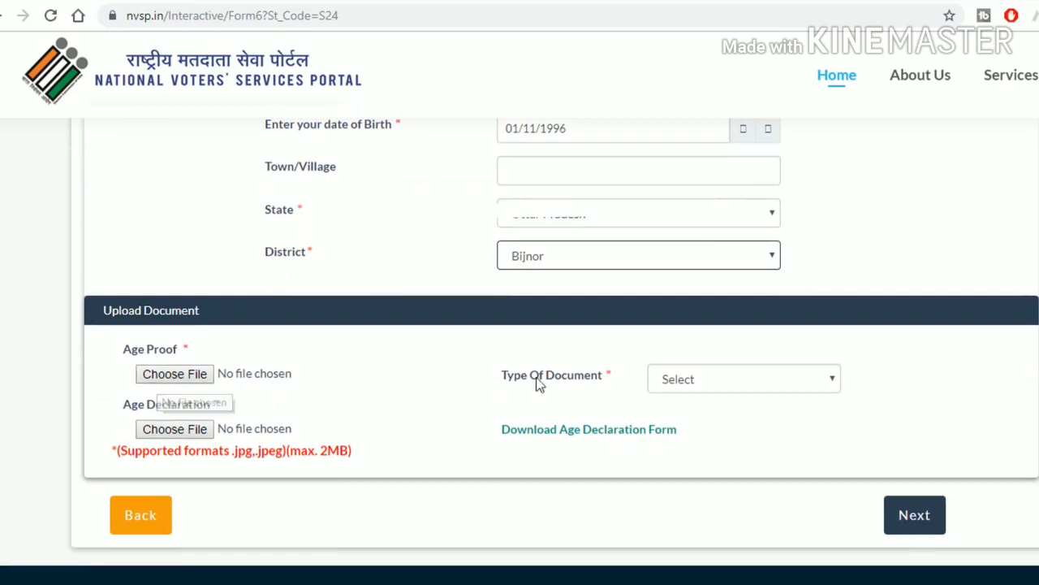
click(710, 379)
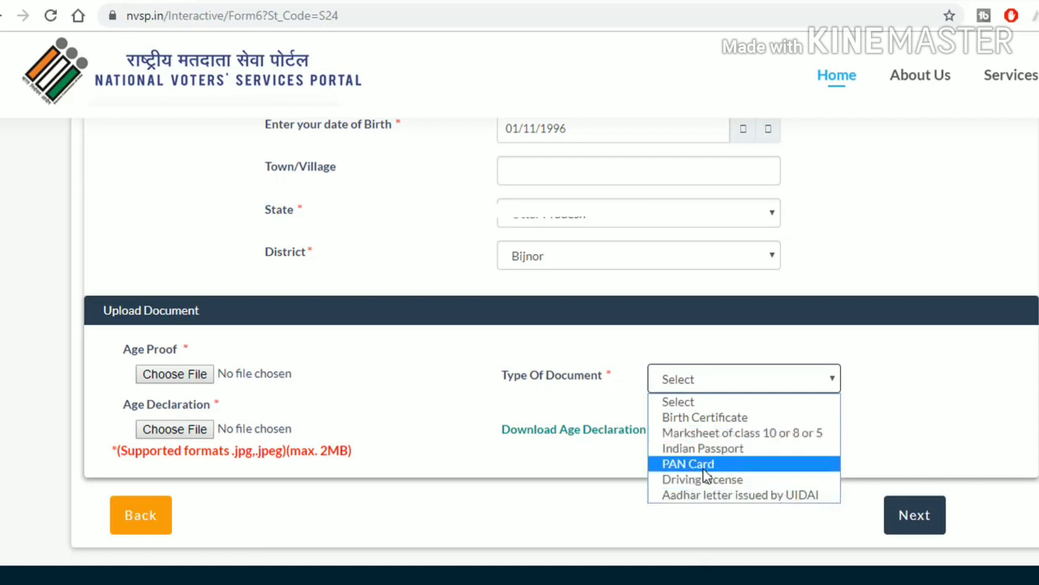
click(727, 470)
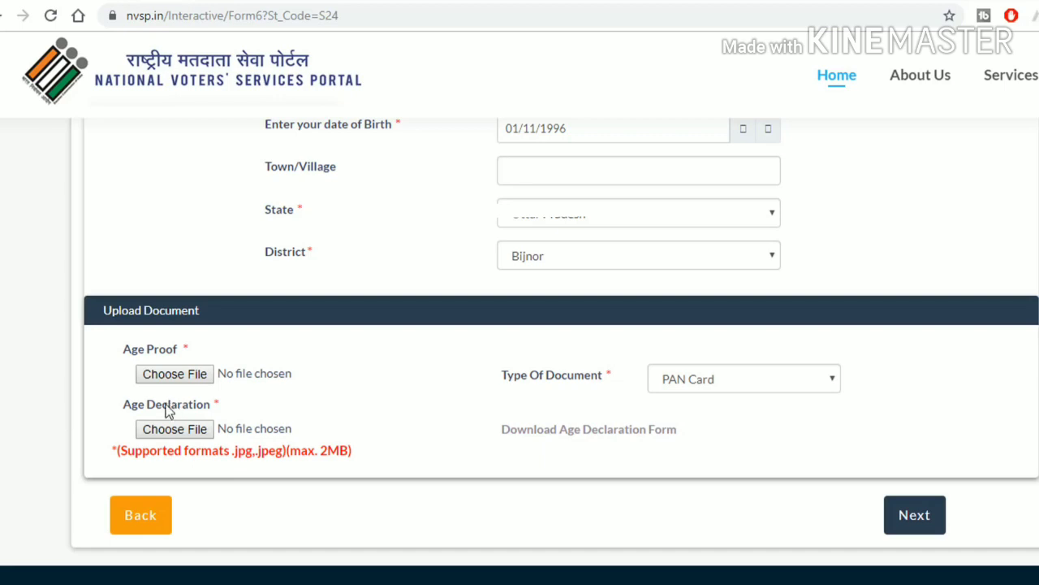
click(581, 434)
Step: Attach Passbook.jpg as the age declaration and continue to the constituency step
click(175, 429)
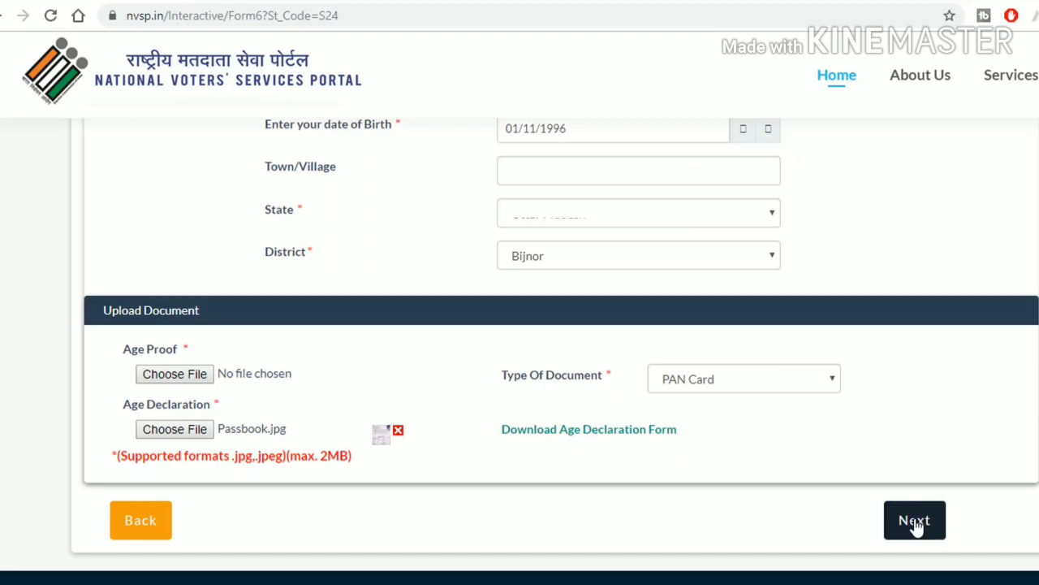
click(916, 521)
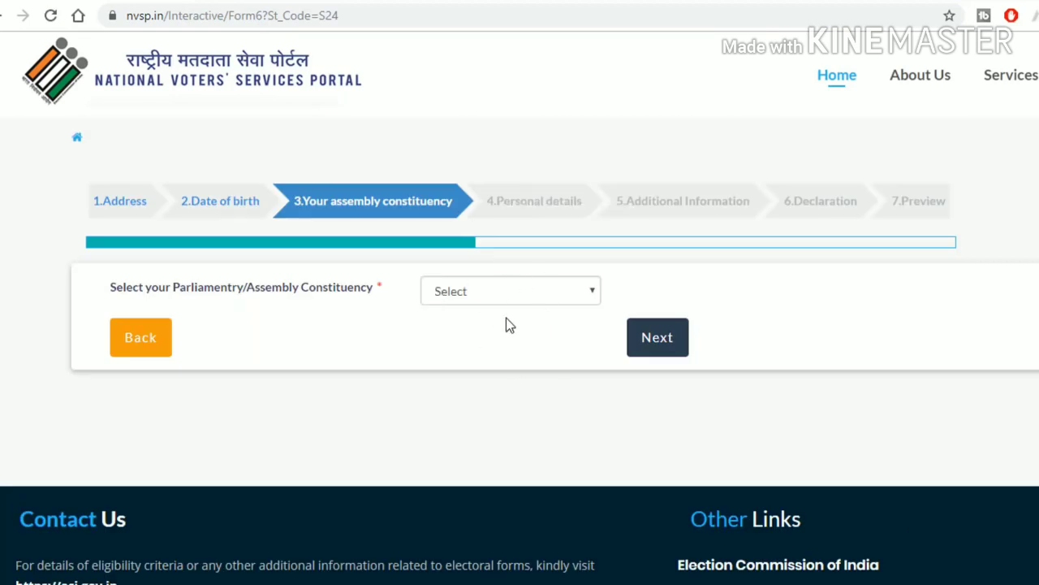
Step: Select Nagina as the assembly constituency and continue to personal details
click(497, 294)
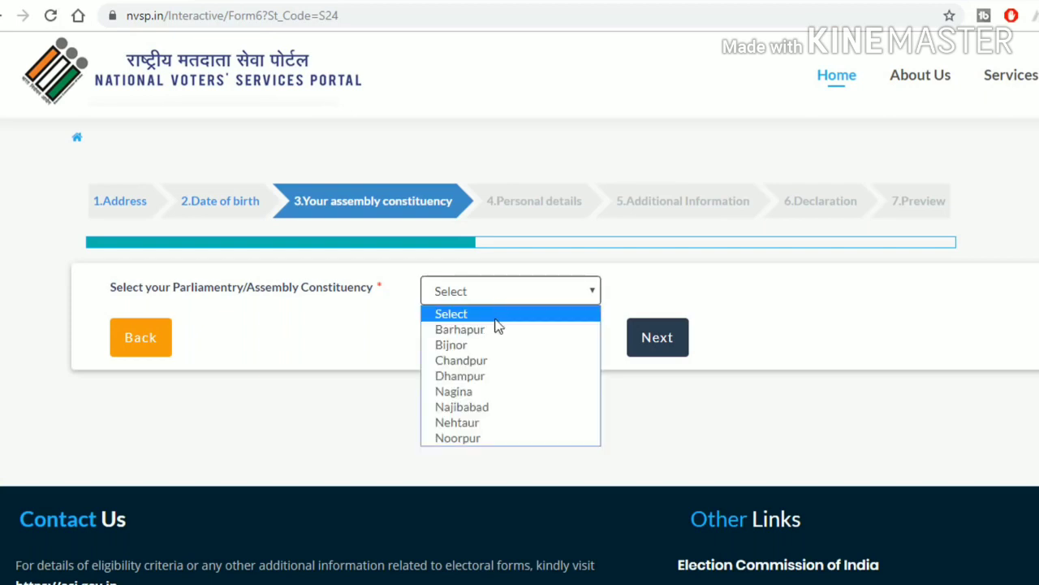
click(455, 392)
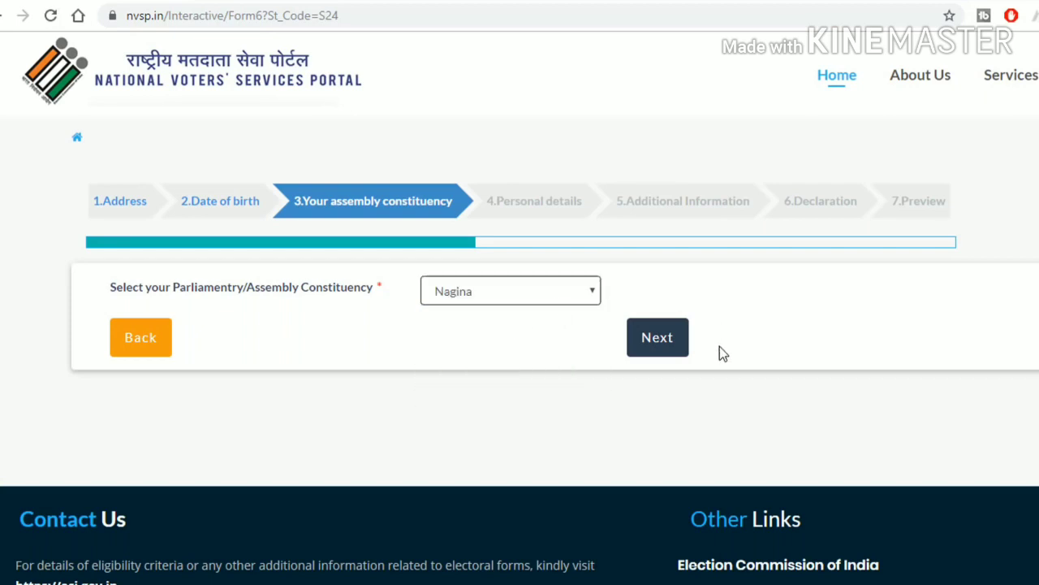
click(674, 351)
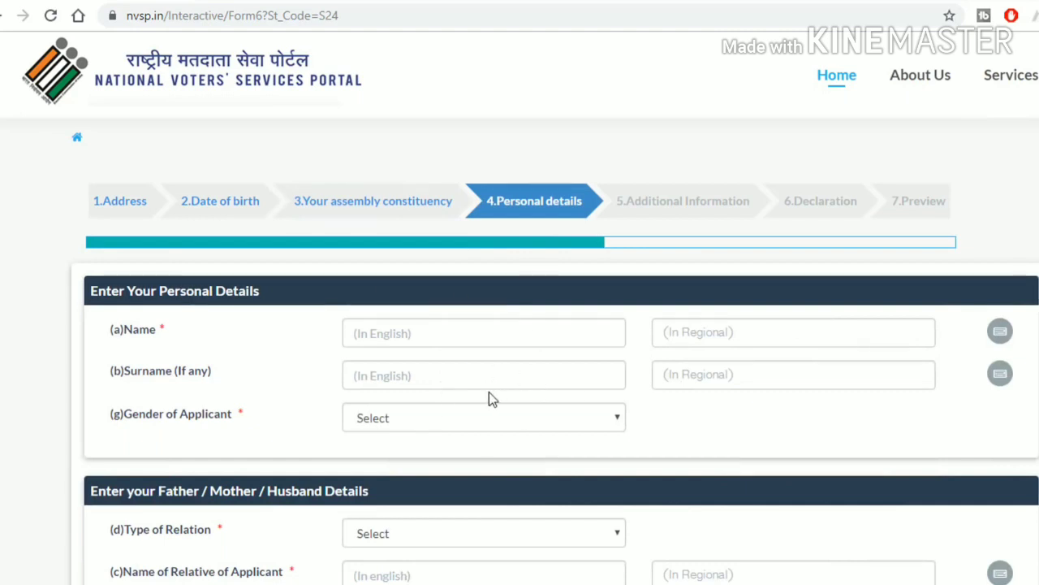
Step: Enter the applicant's first name and surname in the English fields
click(421, 332)
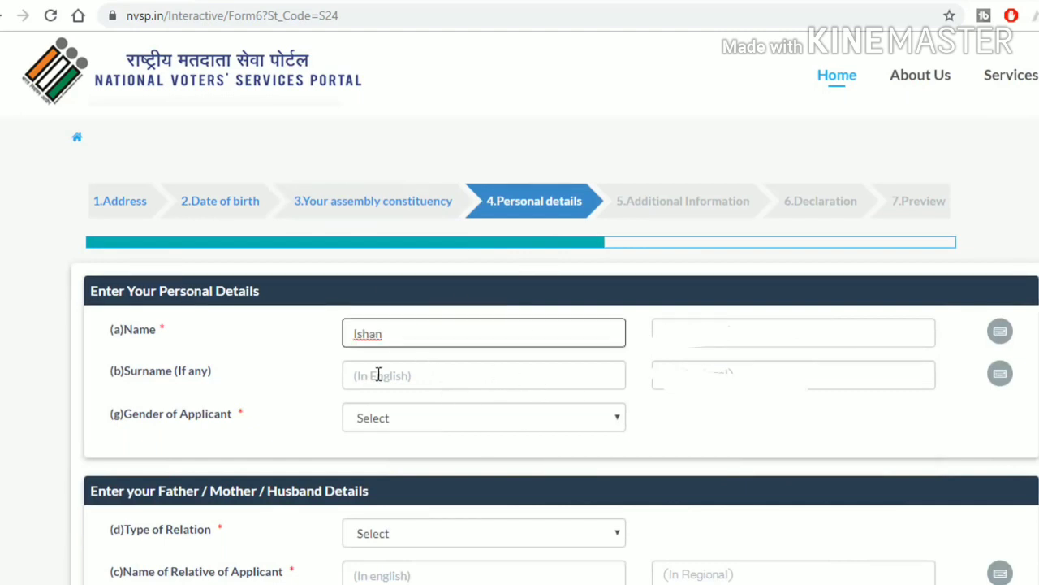
click(378, 374)
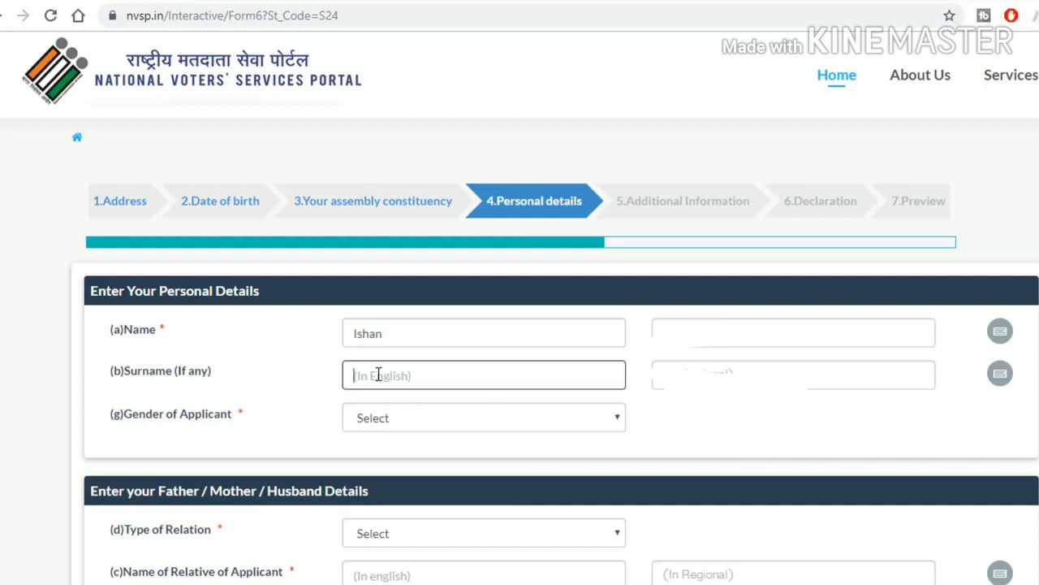
Step: Generate the surname's Hindi spelling in Google Input Tools and select it for copying
click(710, 367)
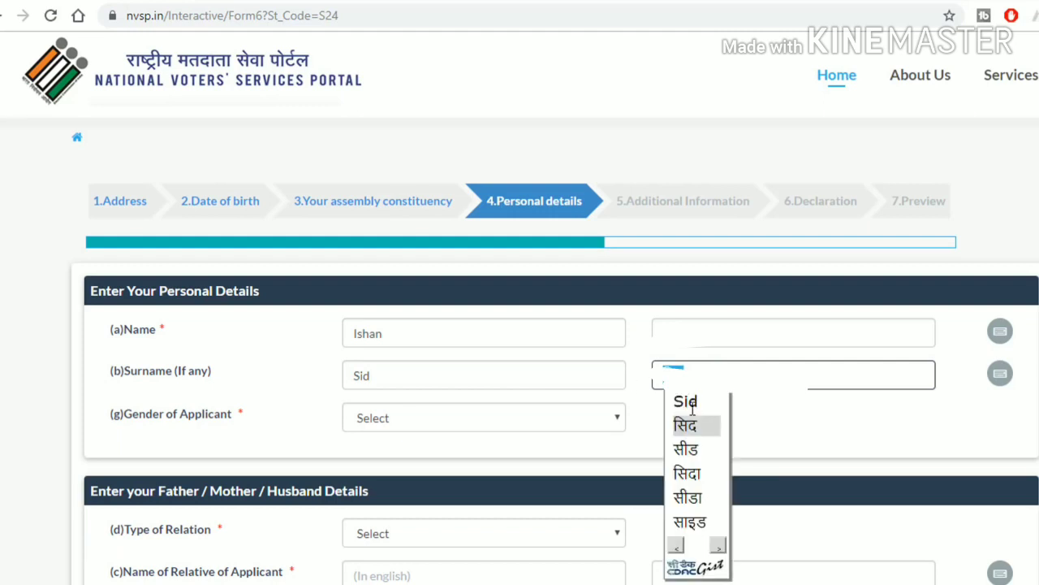
scroll(704, 512, down, 2)
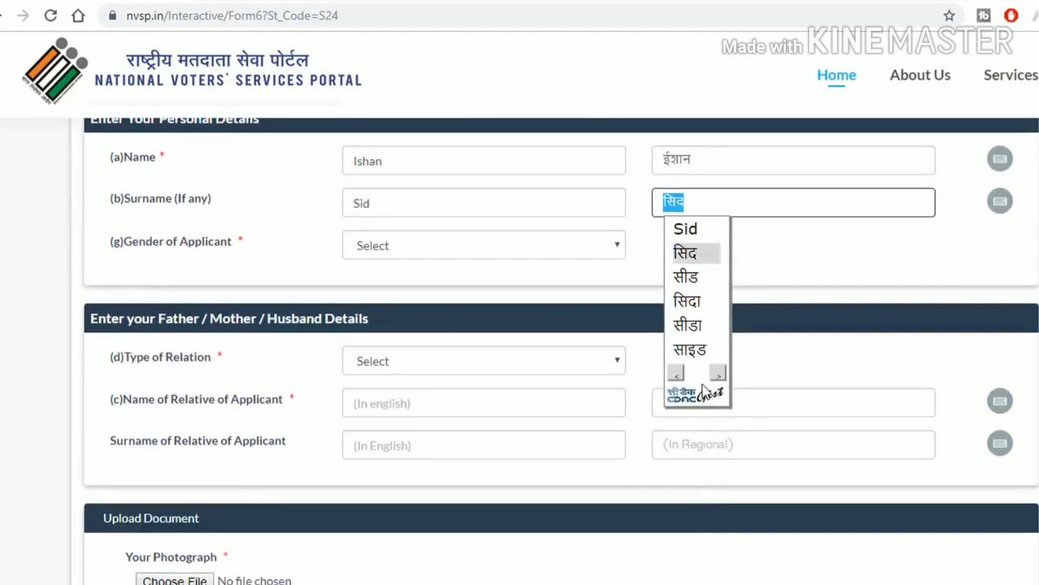
scroll(721, 464, up, 1)
click(719, 460)
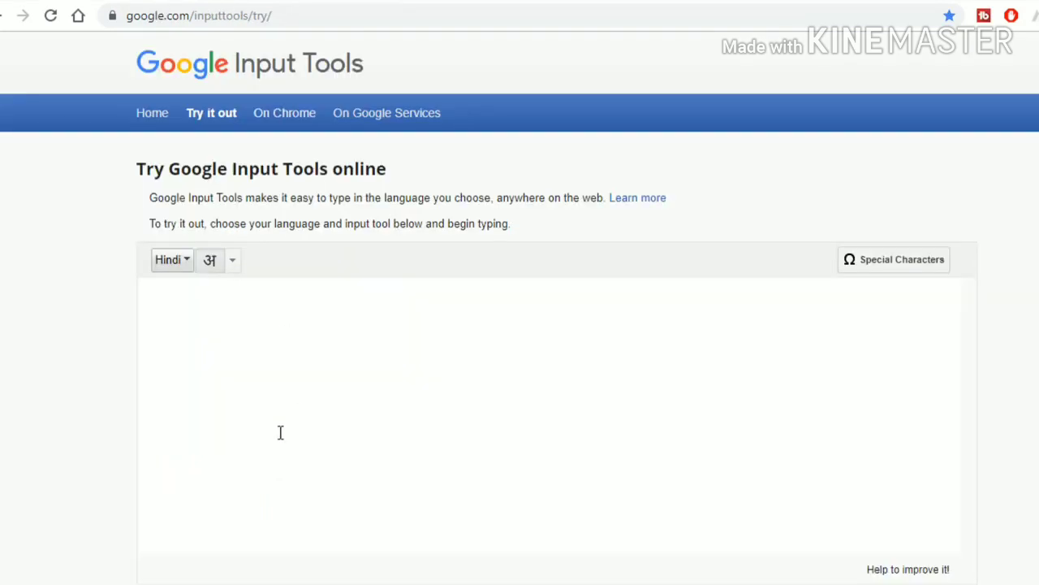
text(sid)
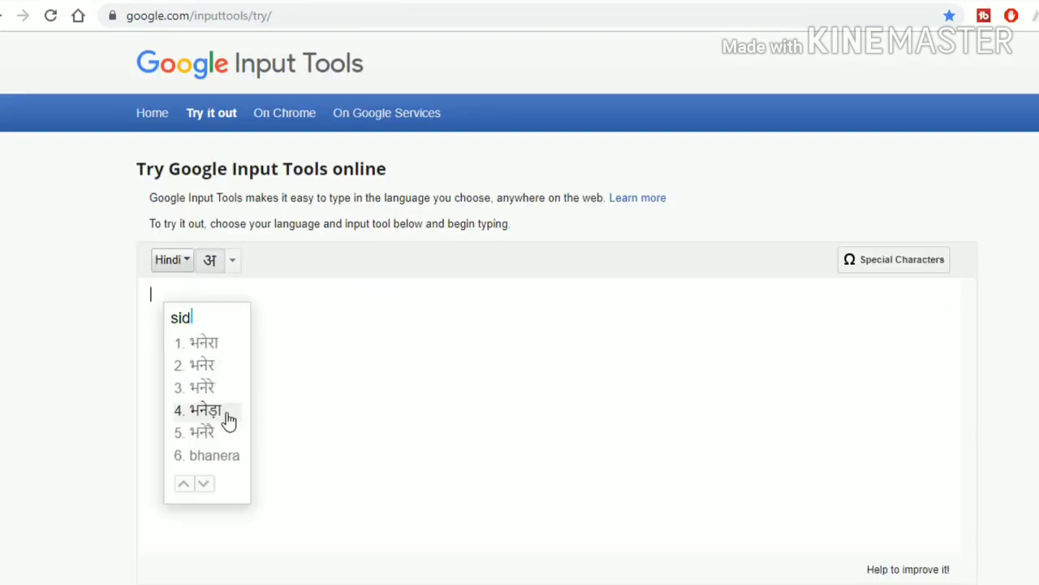
click(227, 418)
double_click(149, 295)
key(ctrl+c)
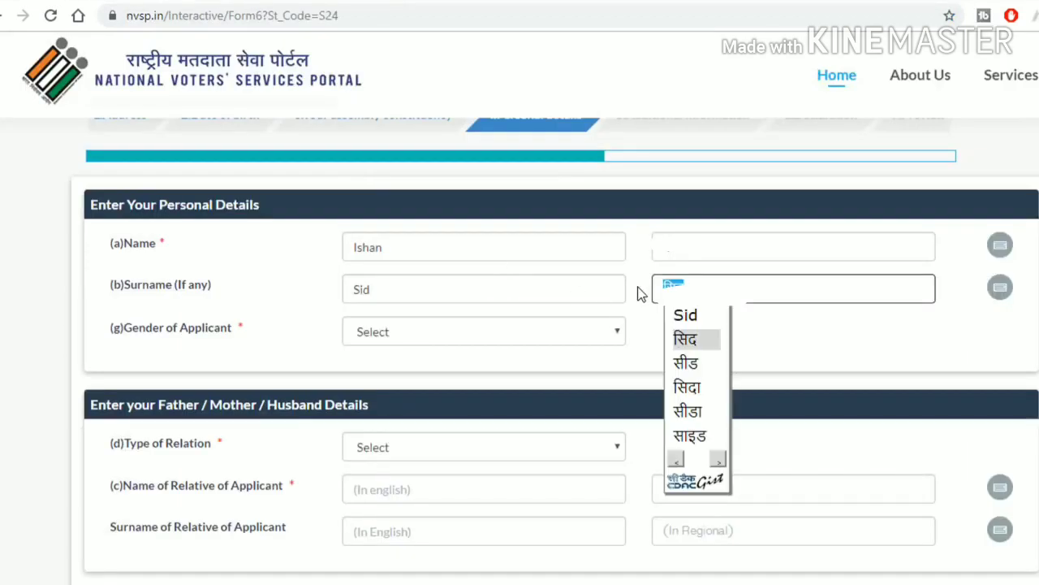
Step: Paste the Hindi surname into the regional field and set gender to Male
key(BackSpace)
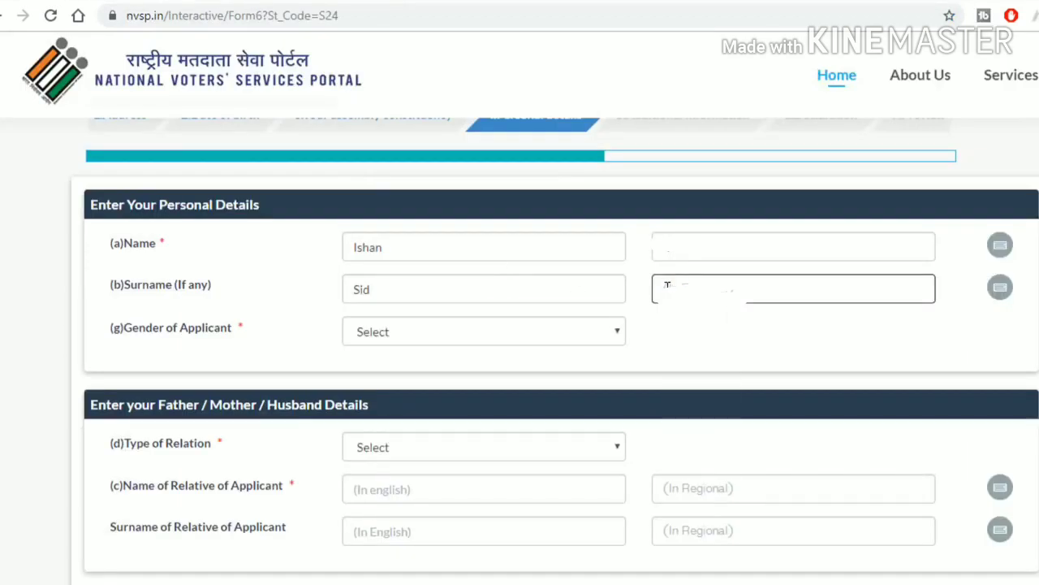
right_click(665, 286)
click(709, 420)
click(378, 332)
click(395, 370)
Step: Choose Father as the relation type and go through the relative's name fields
scroll(499, 355, down, 2)
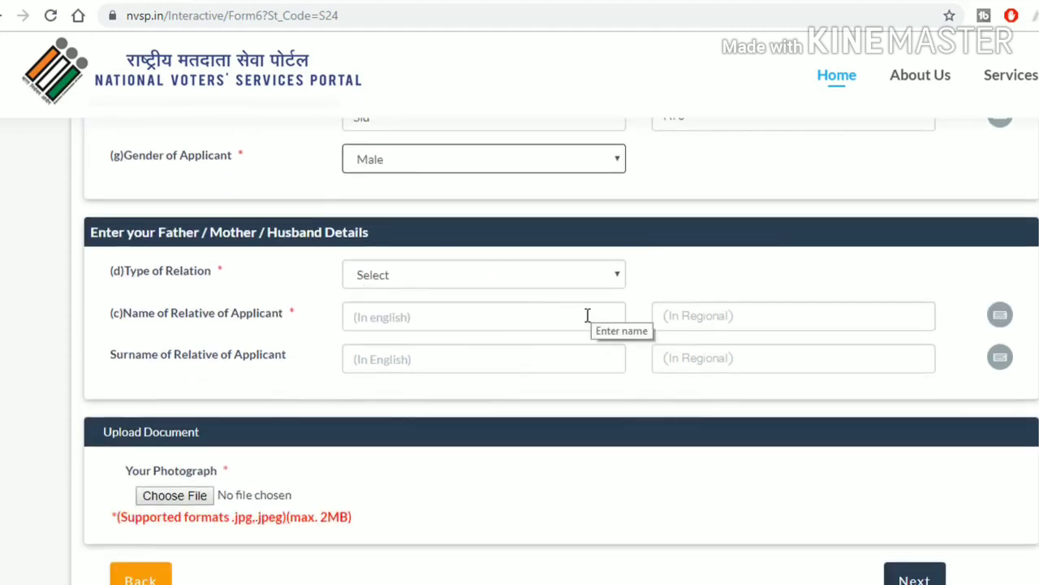
click(423, 282)
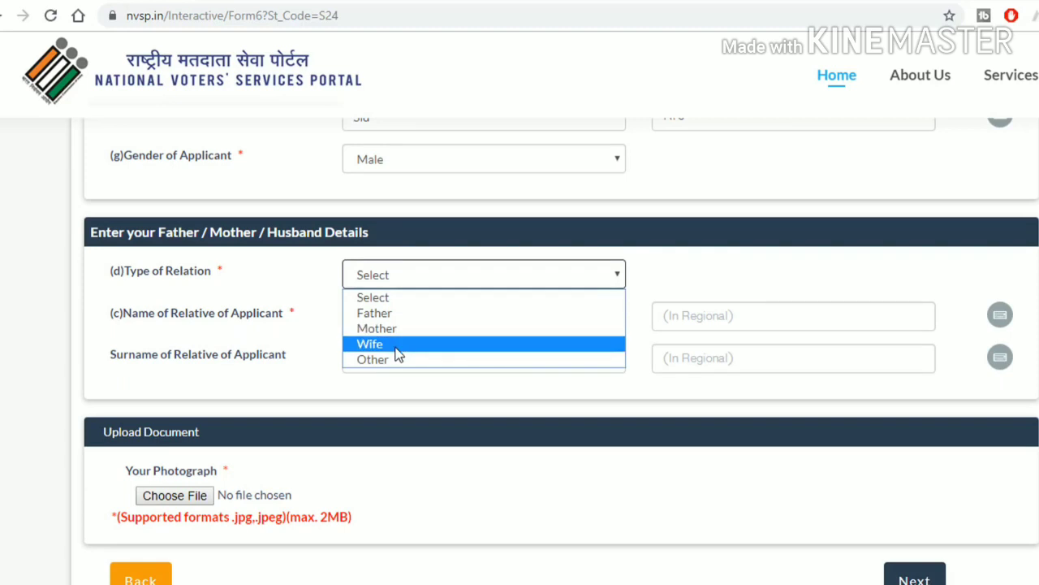
click(396, 315)
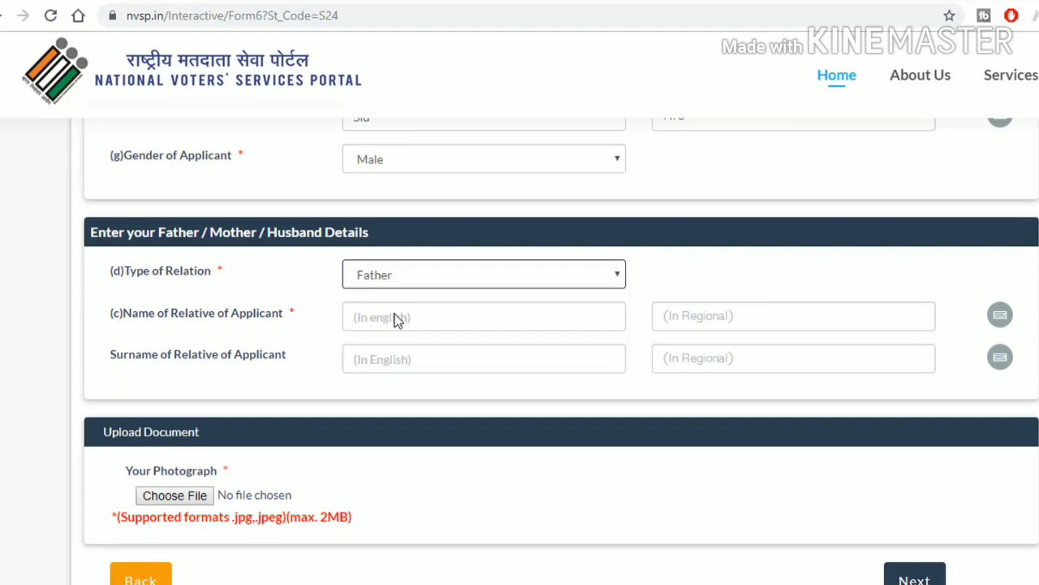
click(396, 318)
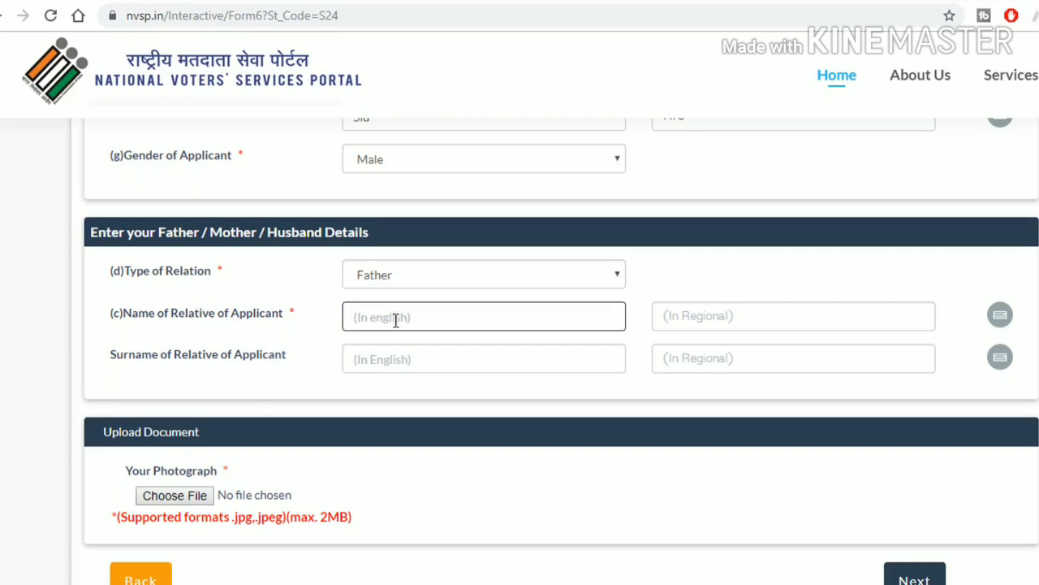
click(392, 366)
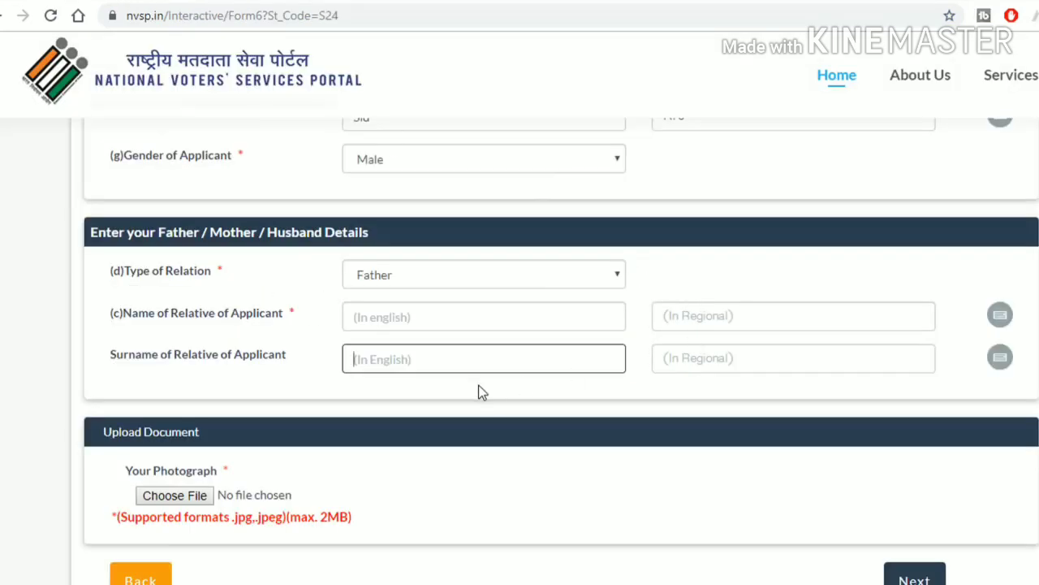
scroll(478, 389, down, 1)
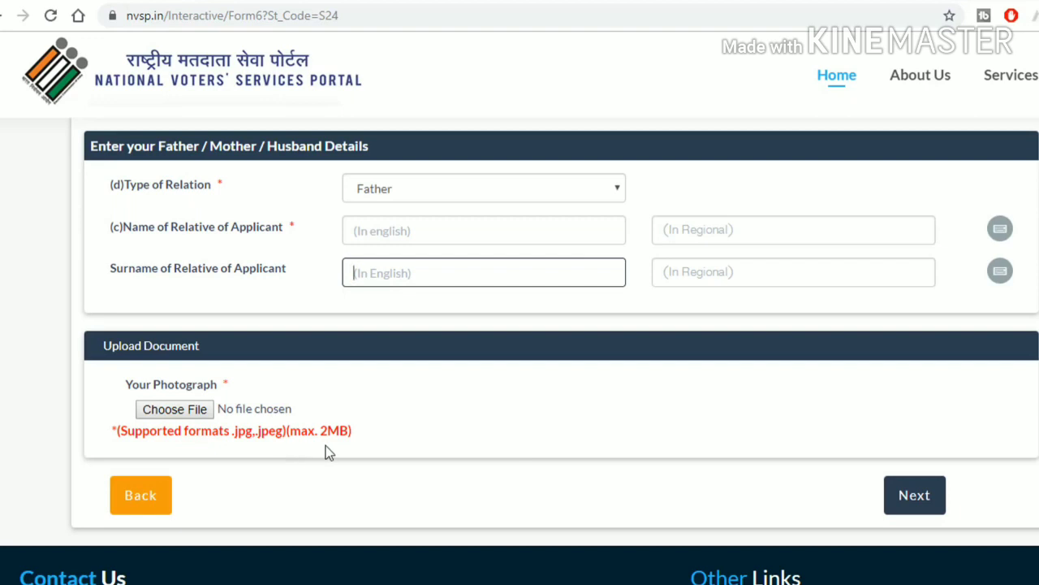
Step: Upload Photo.jpg from the Desktop as the photograph and advance to additional information
click(175, 409)
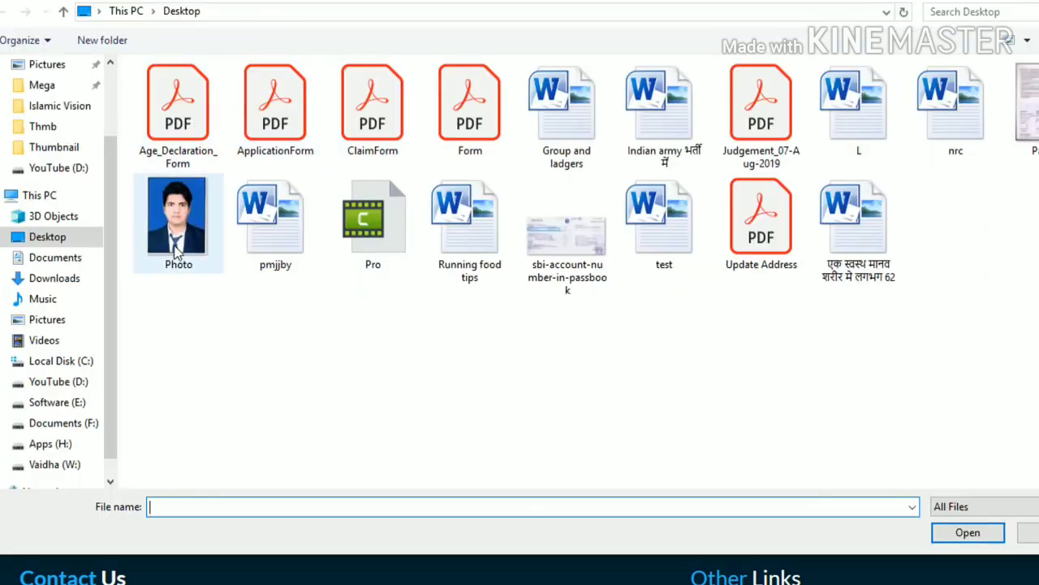
click(187, 221)
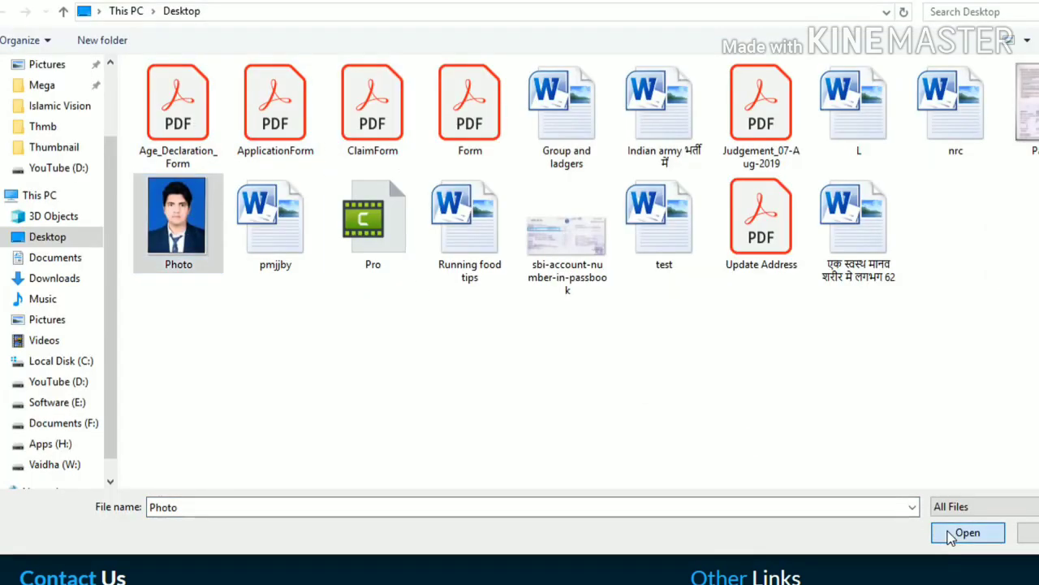
click(966, 532)
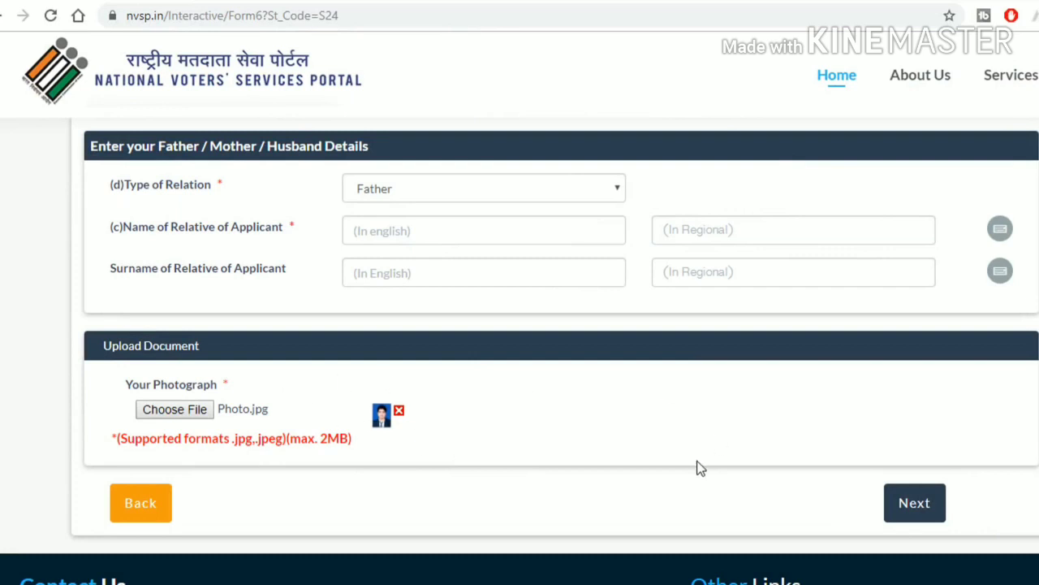
click(915, 520)
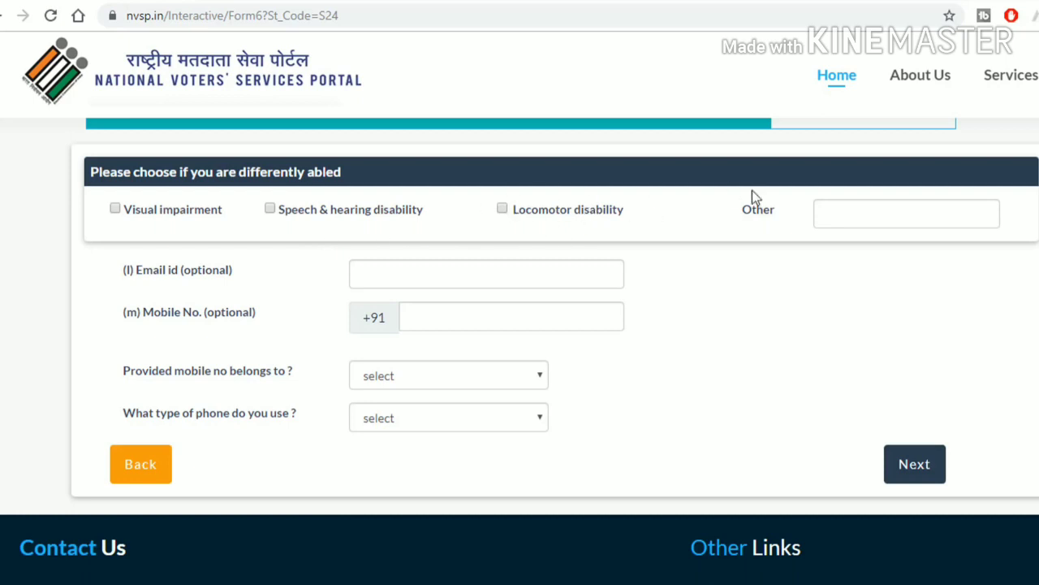
Step: Enter the mobile number as belonging to Self, phone type Apple Iphone, and proceed to Declaration
click(397, 280)
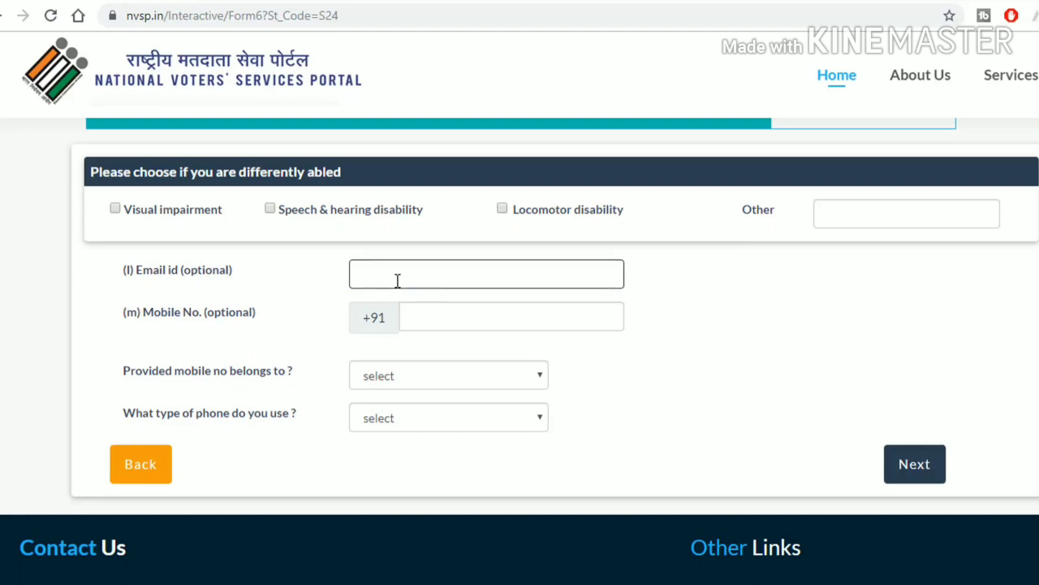
click(446, 315)
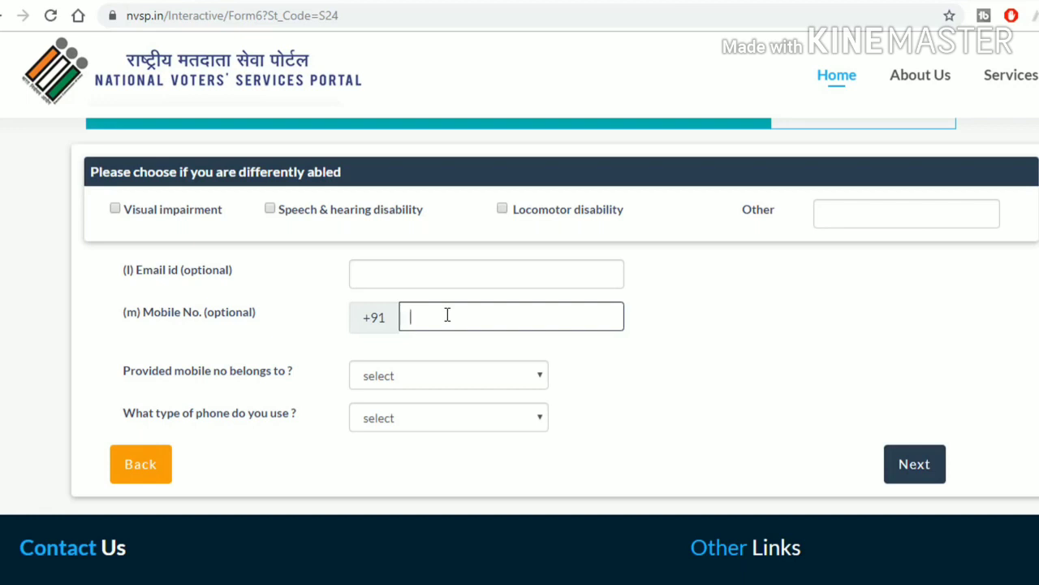
click(397, 384)
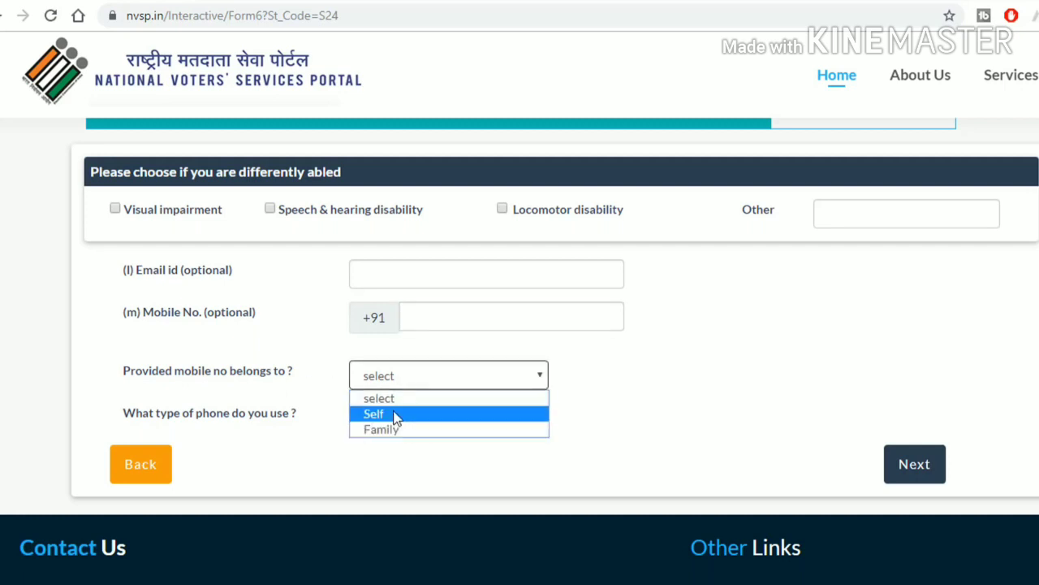
click(396, 415)
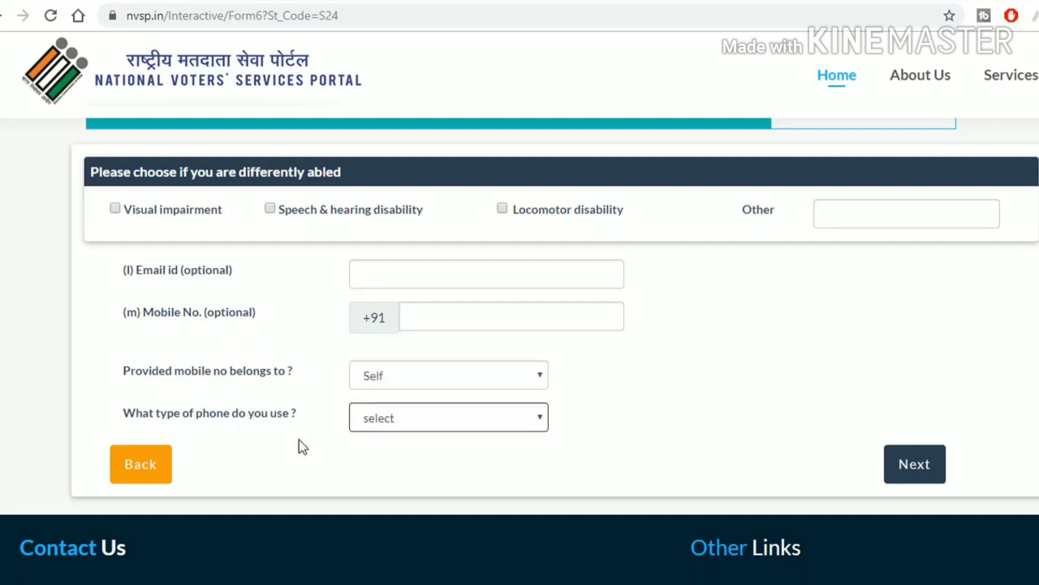
click(406, 419)
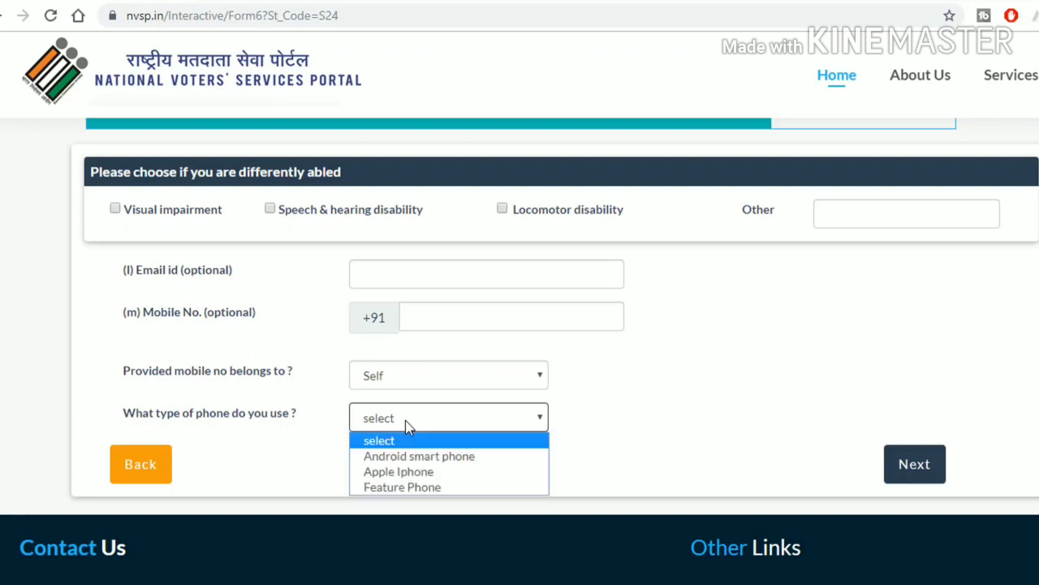
click(453, 478)
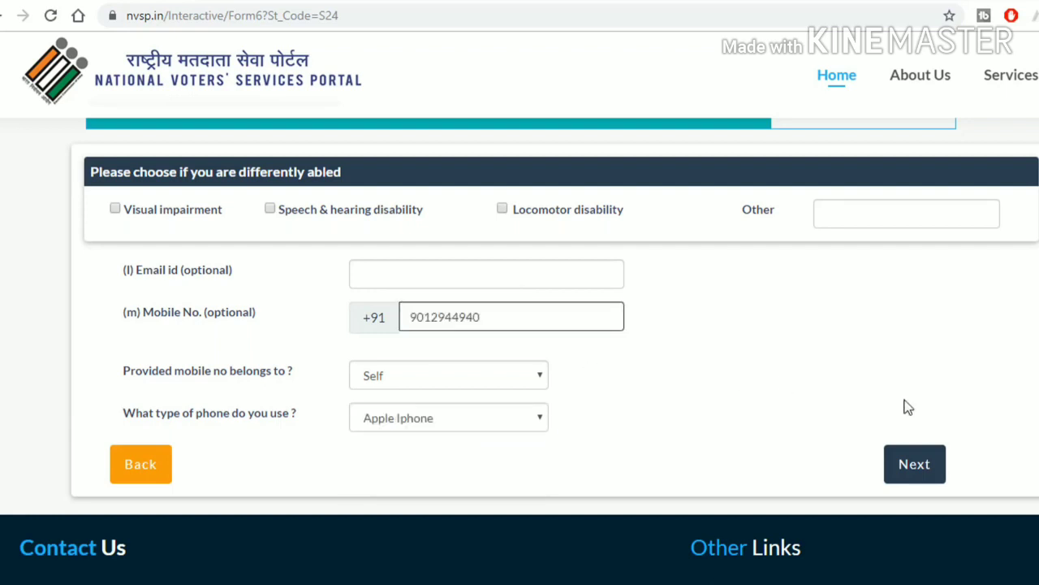
click(916, 465)
click(337, 316)
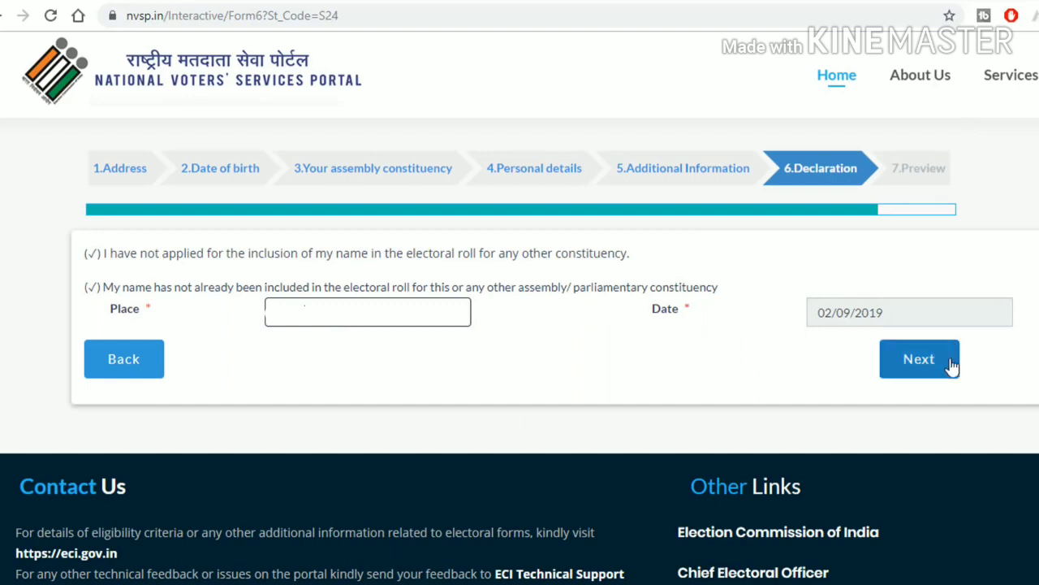
Step: Enter Delhi as the declaration place and review the Form-6 preview
text(Delh)
click(893, 362)
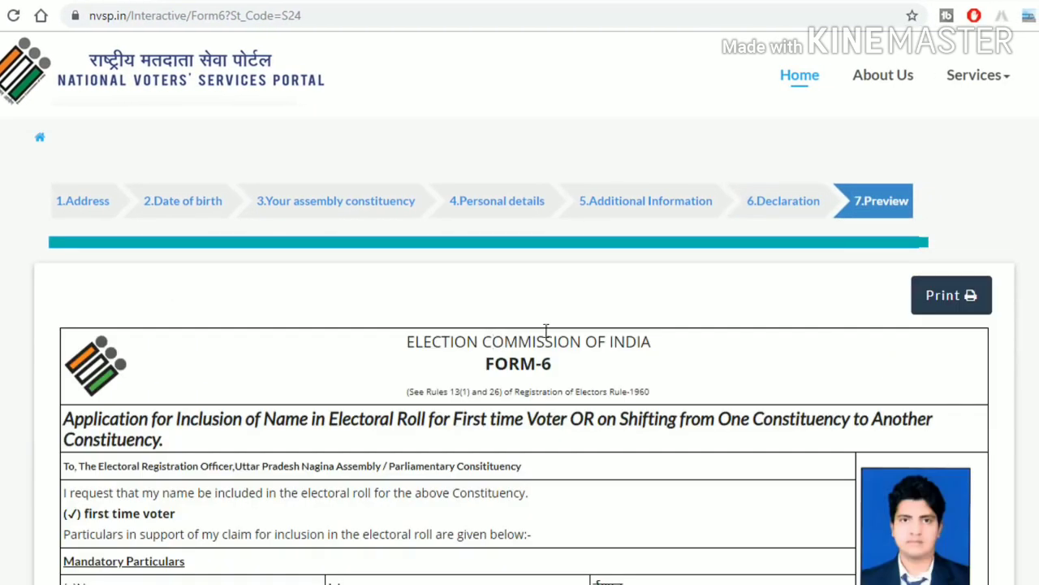
scroll(711, 412, down, 5)
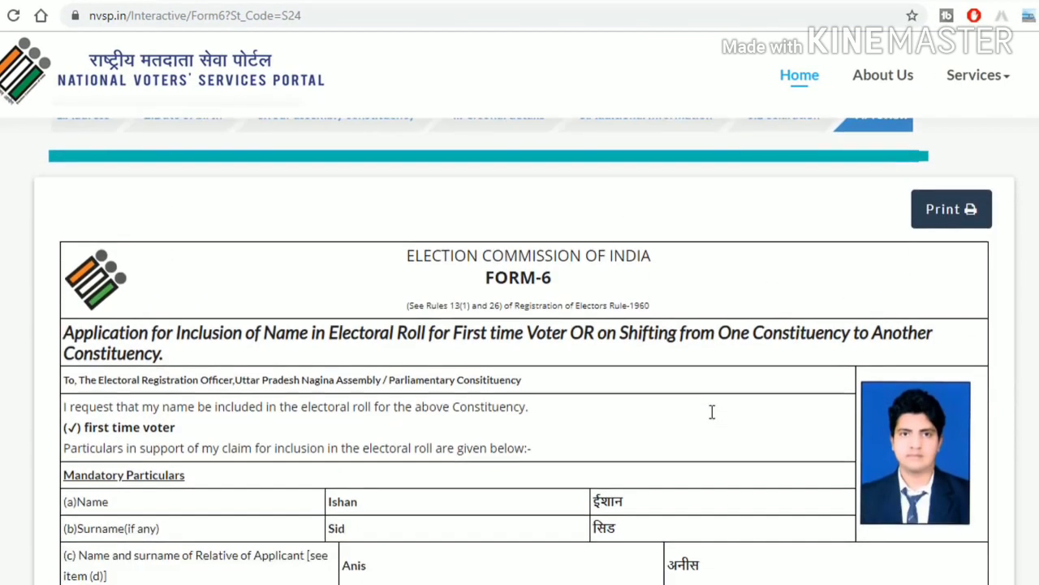
scroll(819, 366, down, 3)
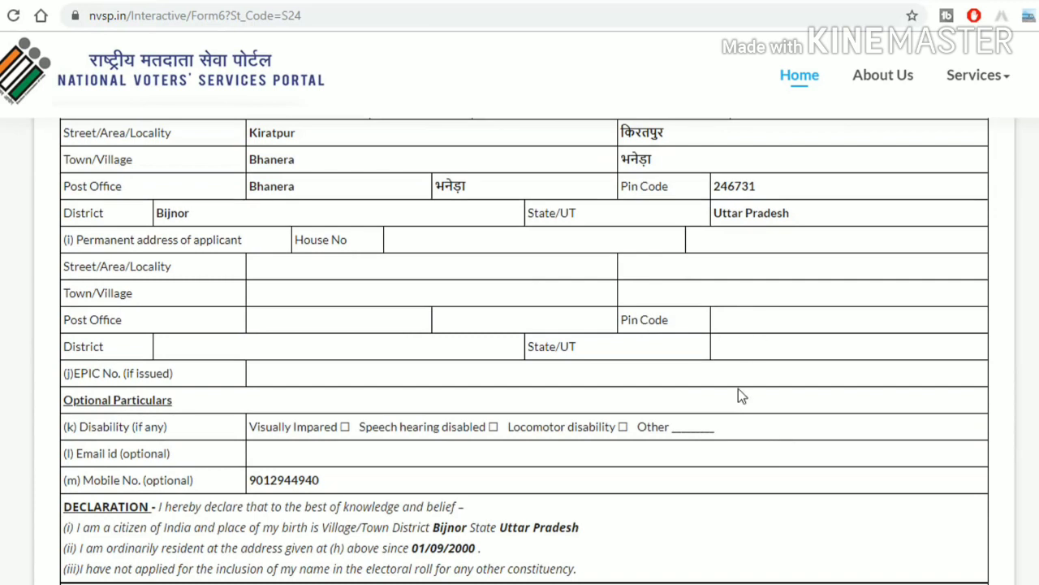
scroll(738, 394, down, 3)
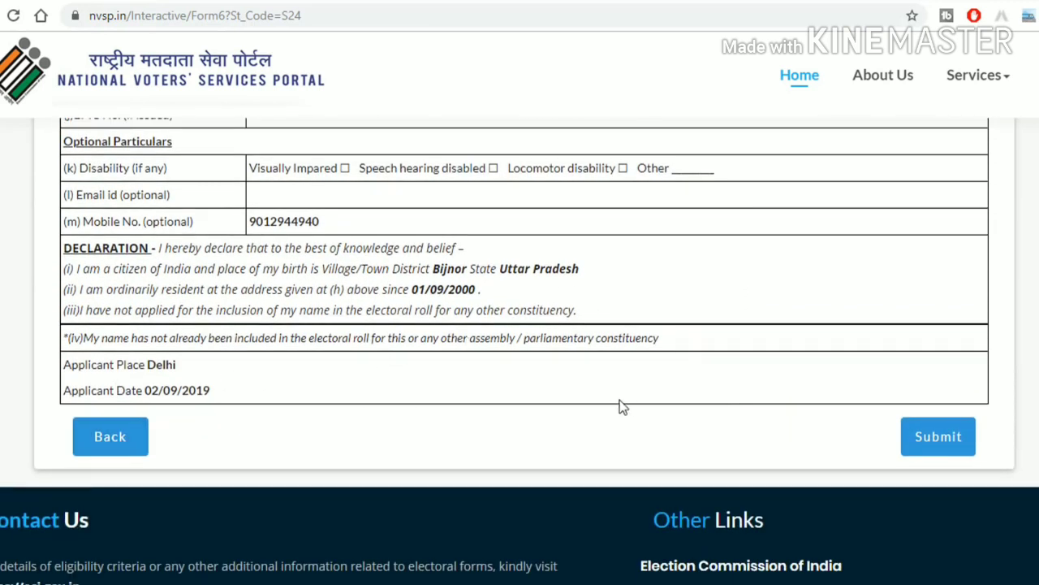
scroll(625, 402, up, 11)
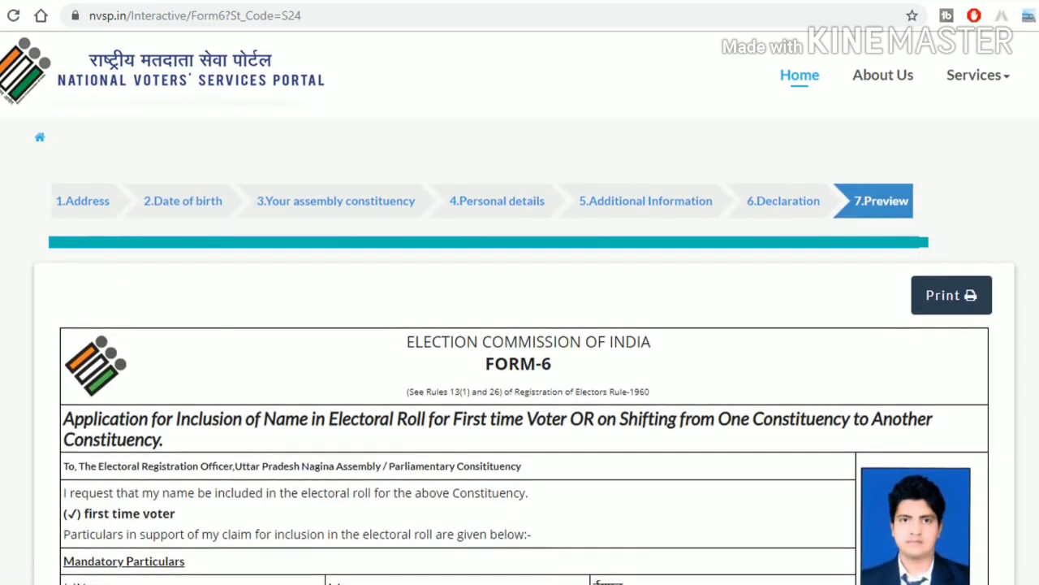
Step: Print the Form-6 preview to a PDF named form1 on the Desktop
click(947, 302)
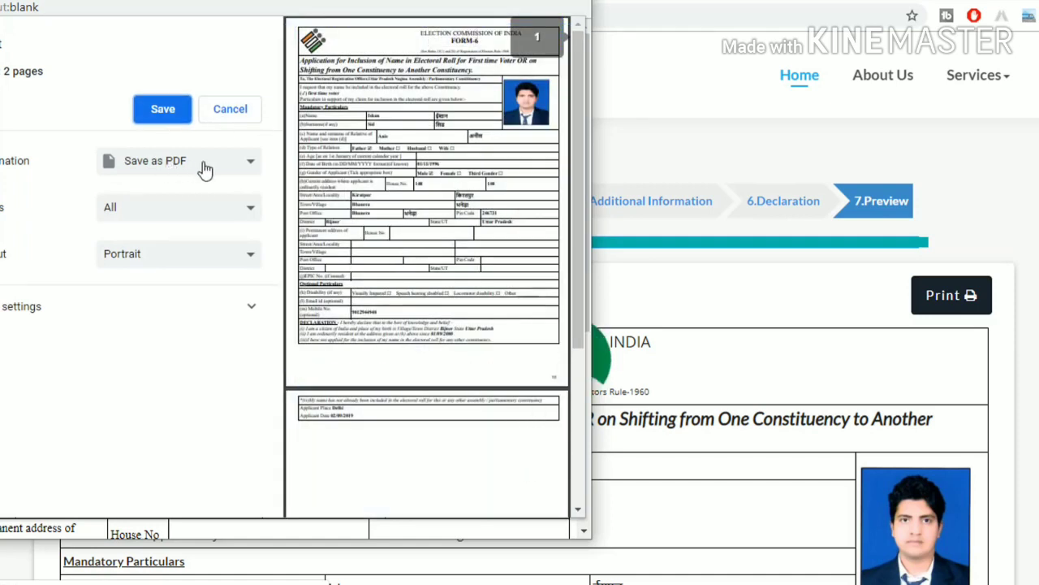
click(162, 114)
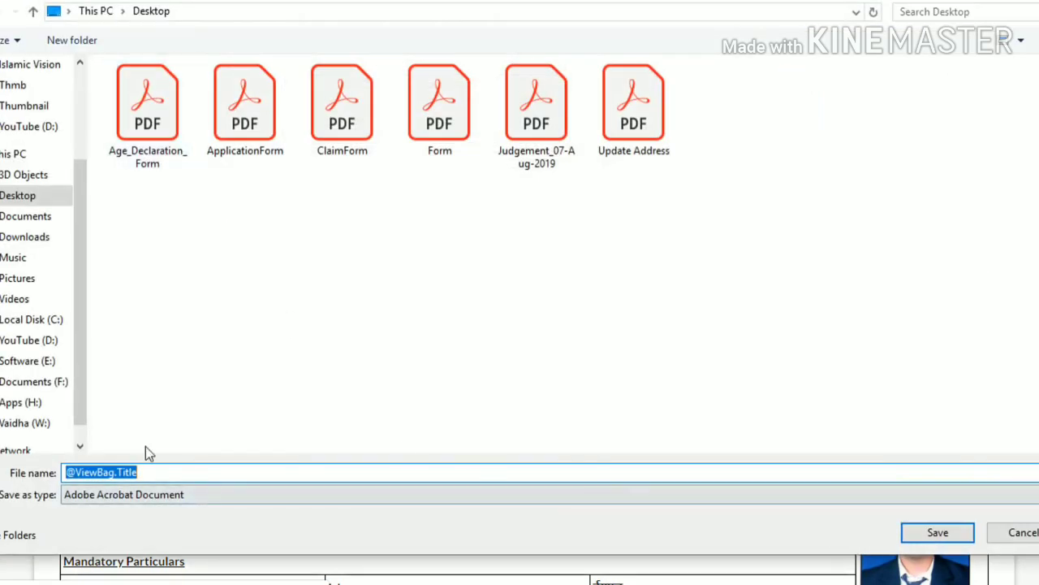
text(form)
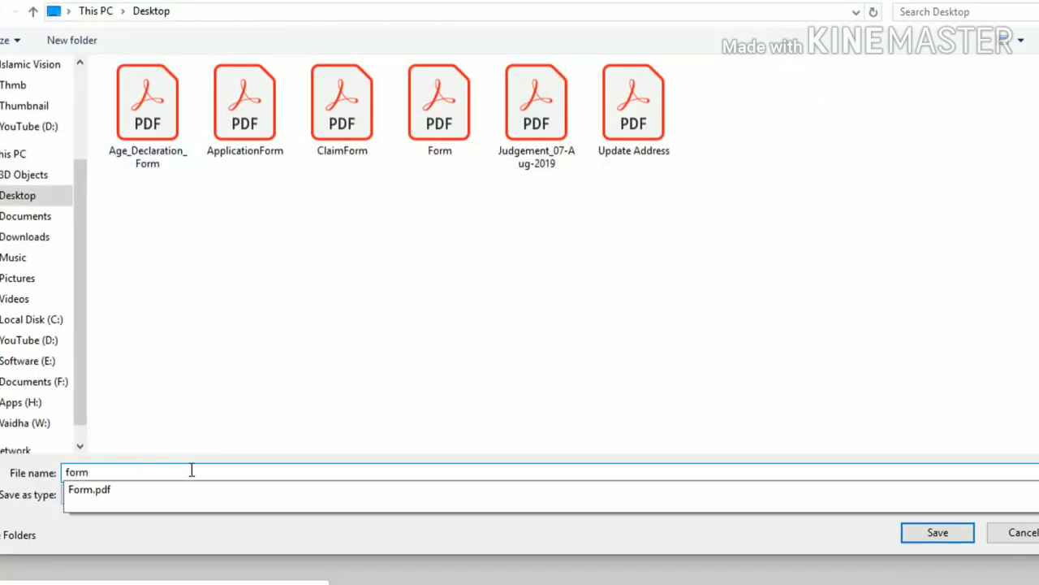
text(1)
click(938, 533)
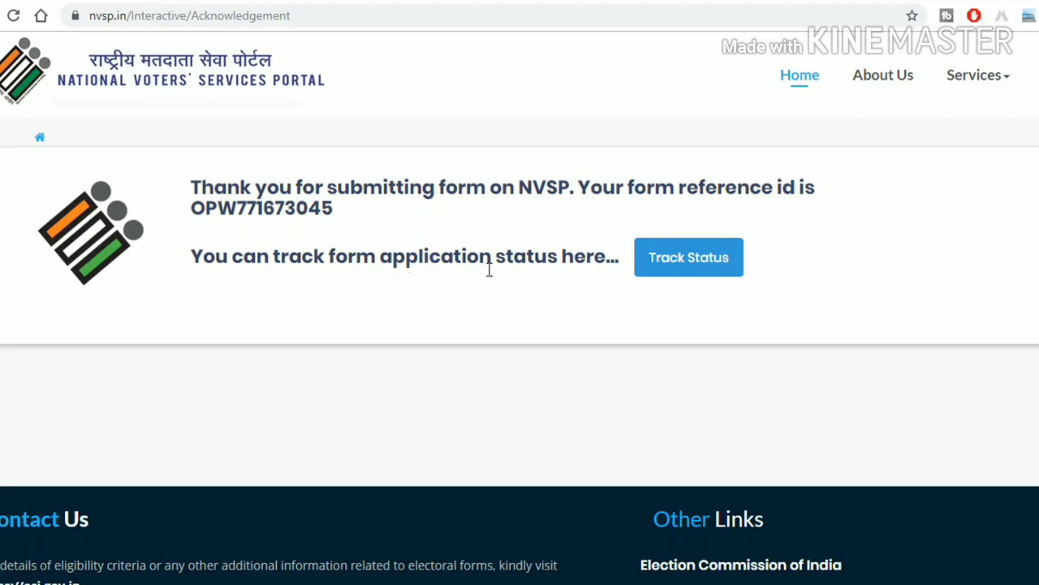
Step: Copy the form reference id from the acknowledgement page and go to Track Status
drag(338, 210, 197, 210)
key(ctrl+c)
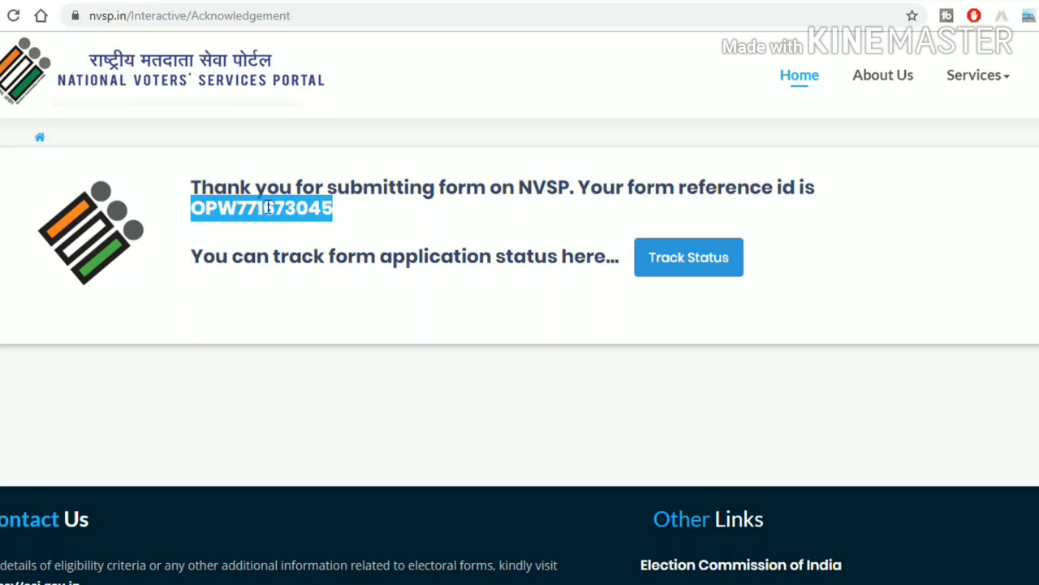
click(699, 276)
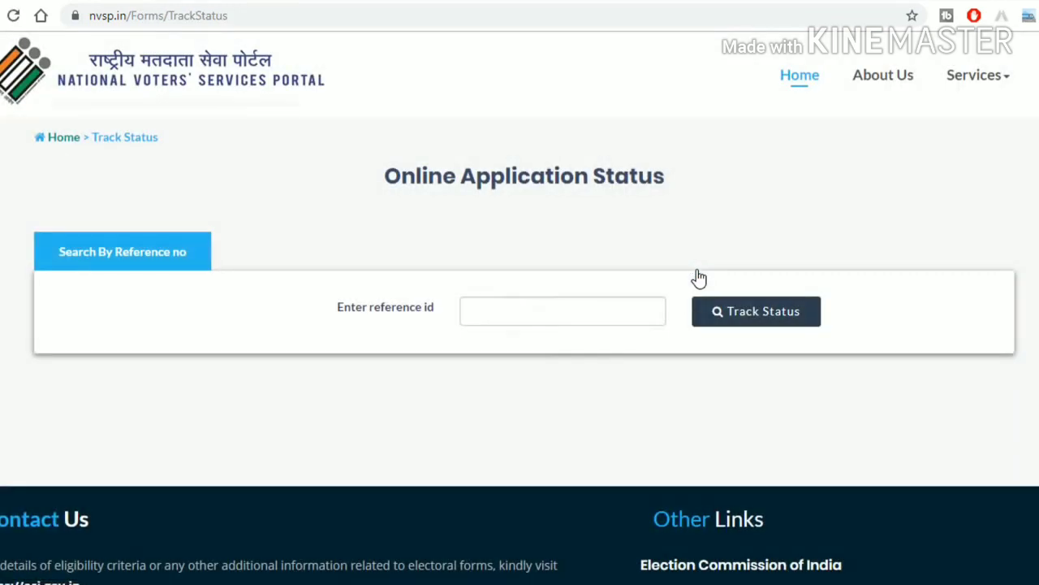
Step: Paste the reference id and track it, showing Form 6 Submitted on 02/09/2019 with applicant details
click(542, 298)
key(ctrl+v)
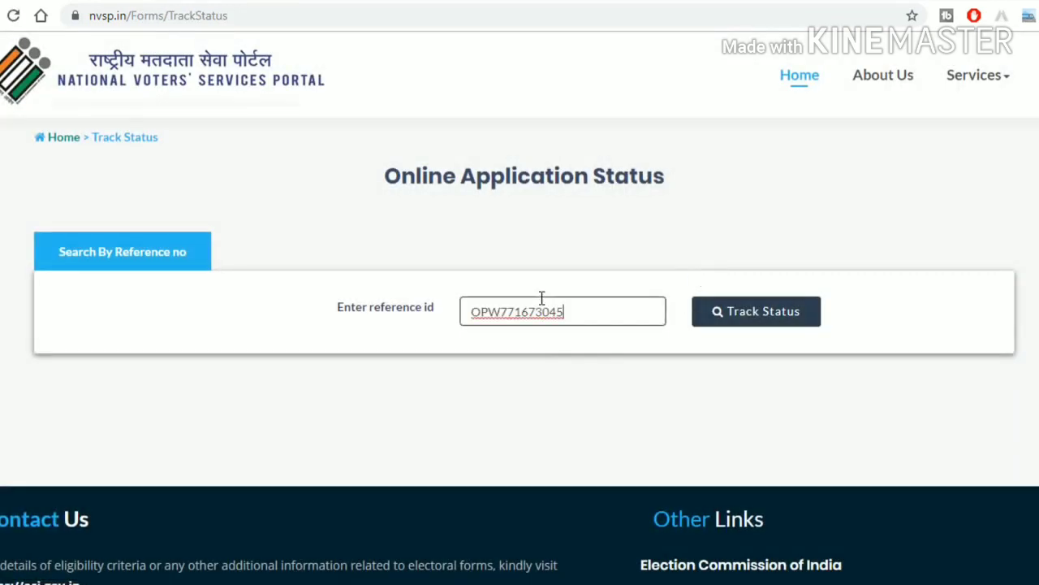
click(759, 321)
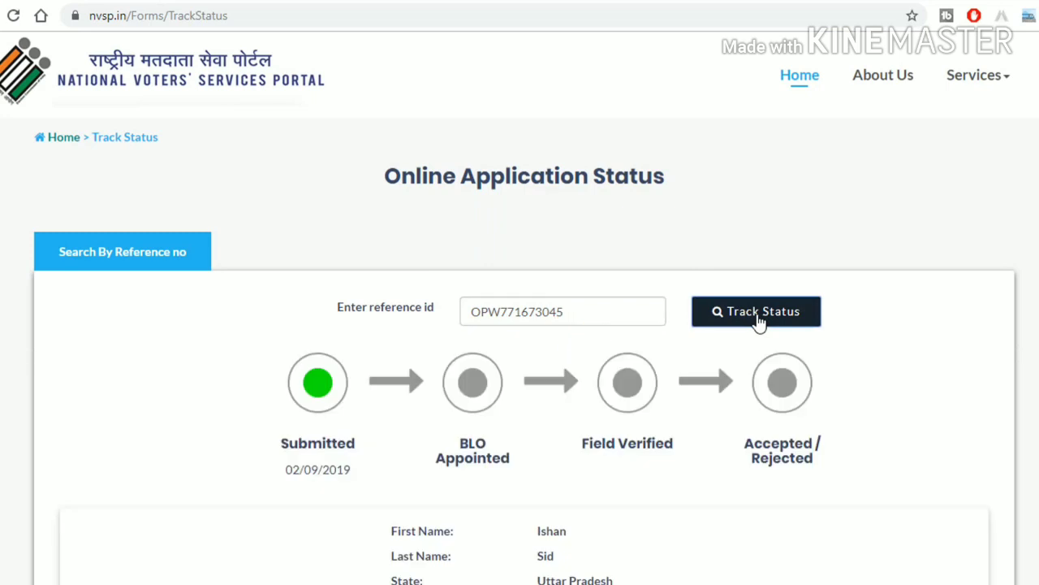
scroll(550, 344, down, 2)
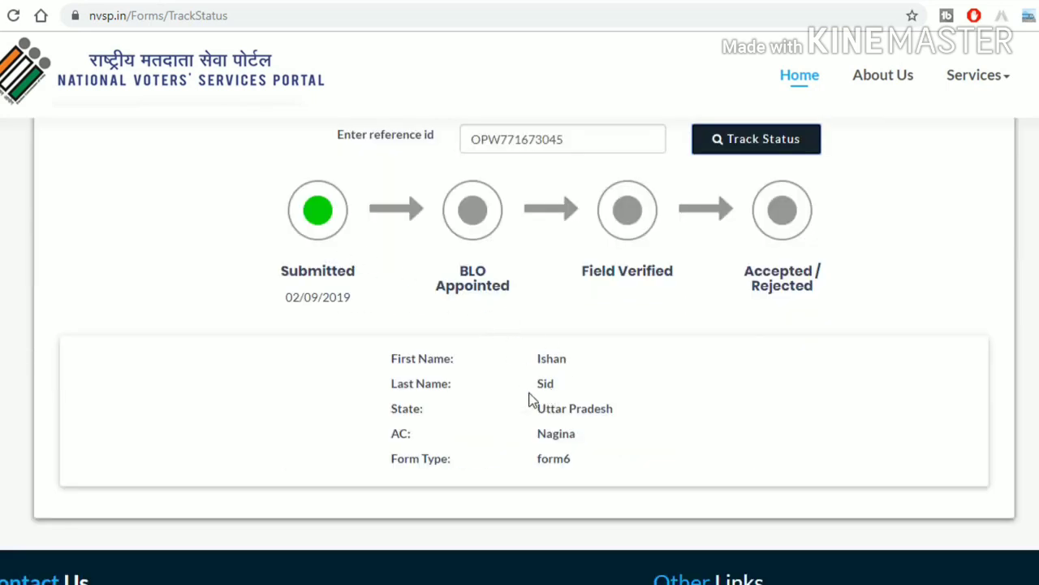